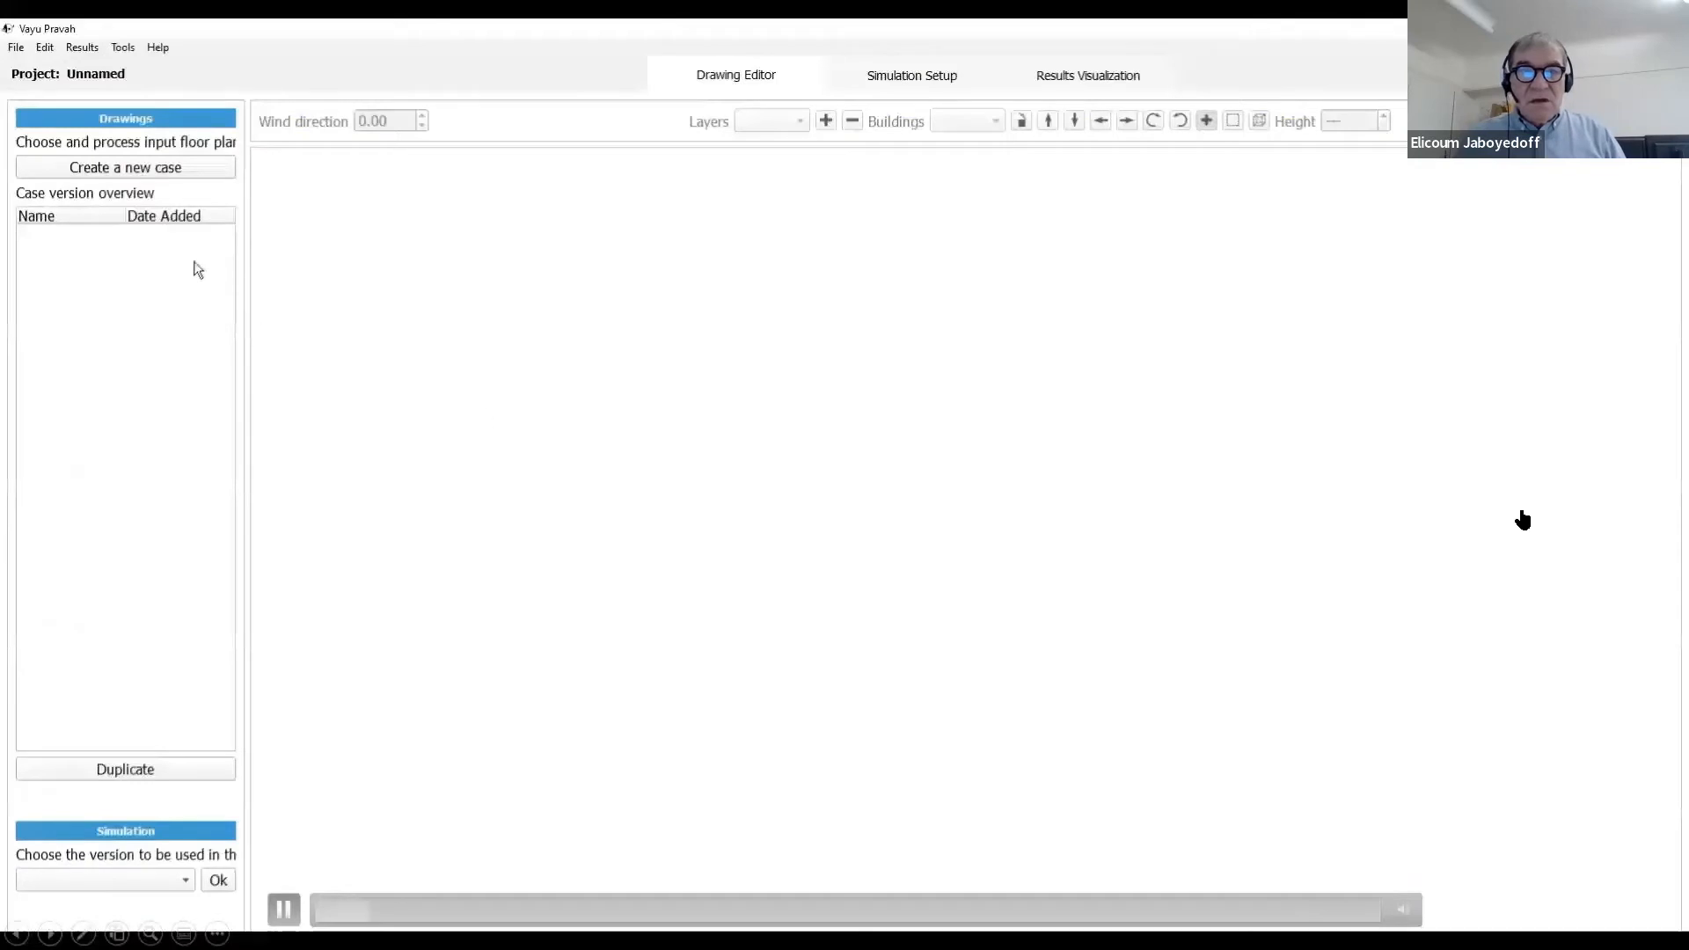
Step: Create a new case named "building layers"
click(143, 175)
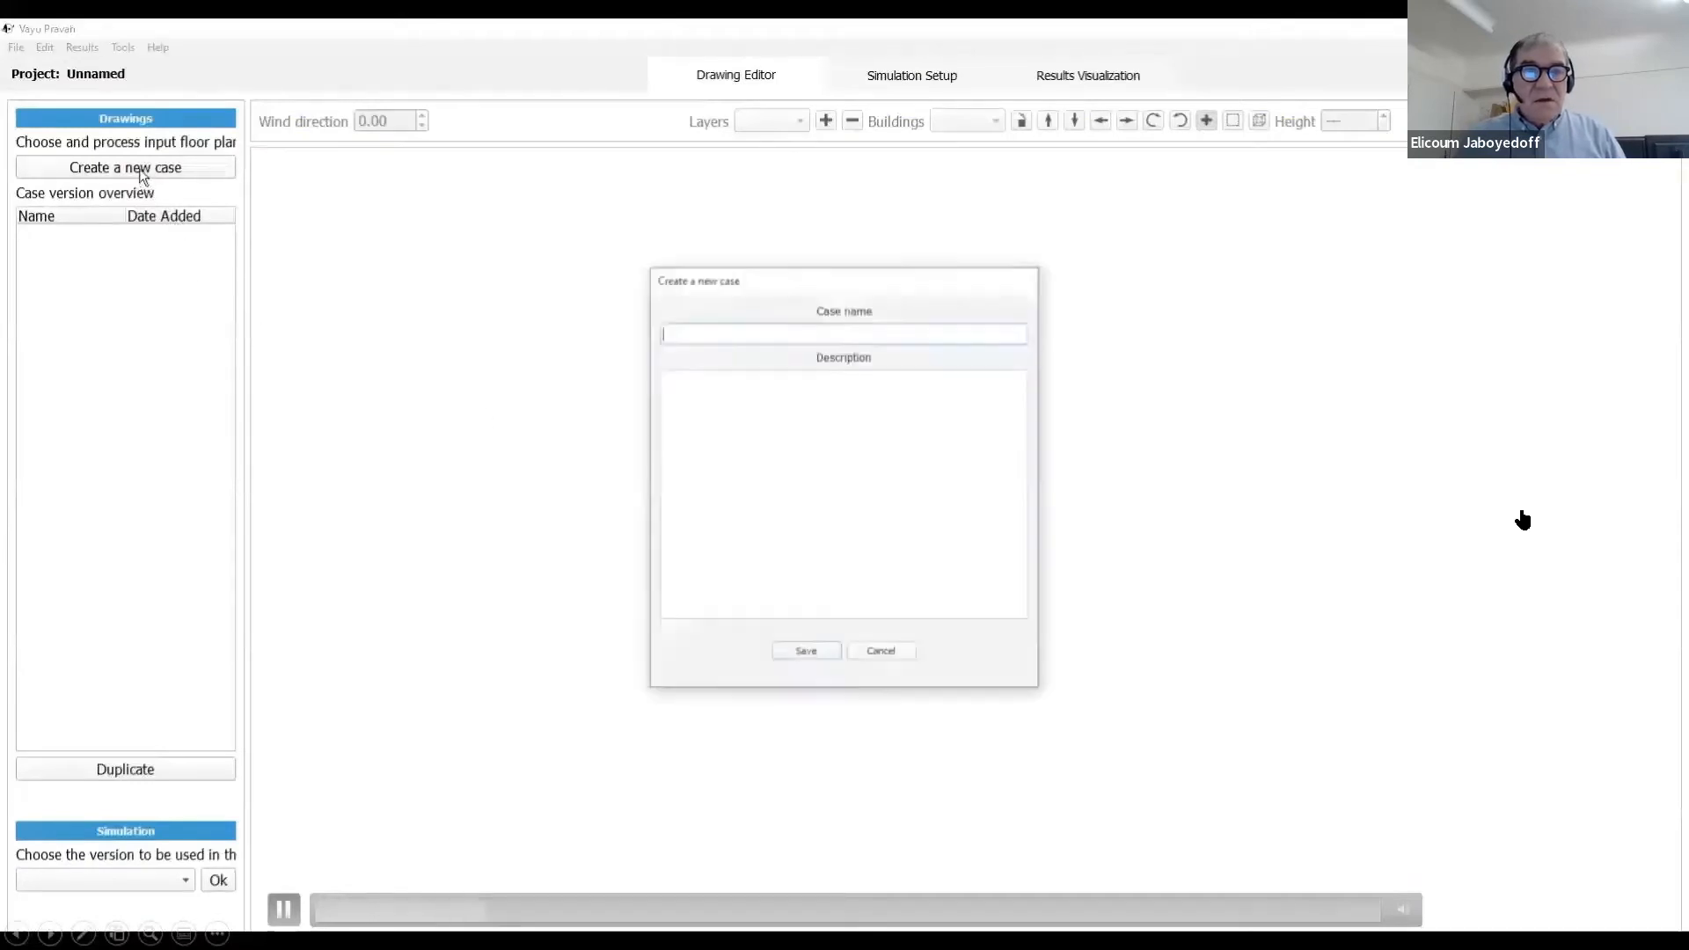
text(building layers)
click(827, 653)
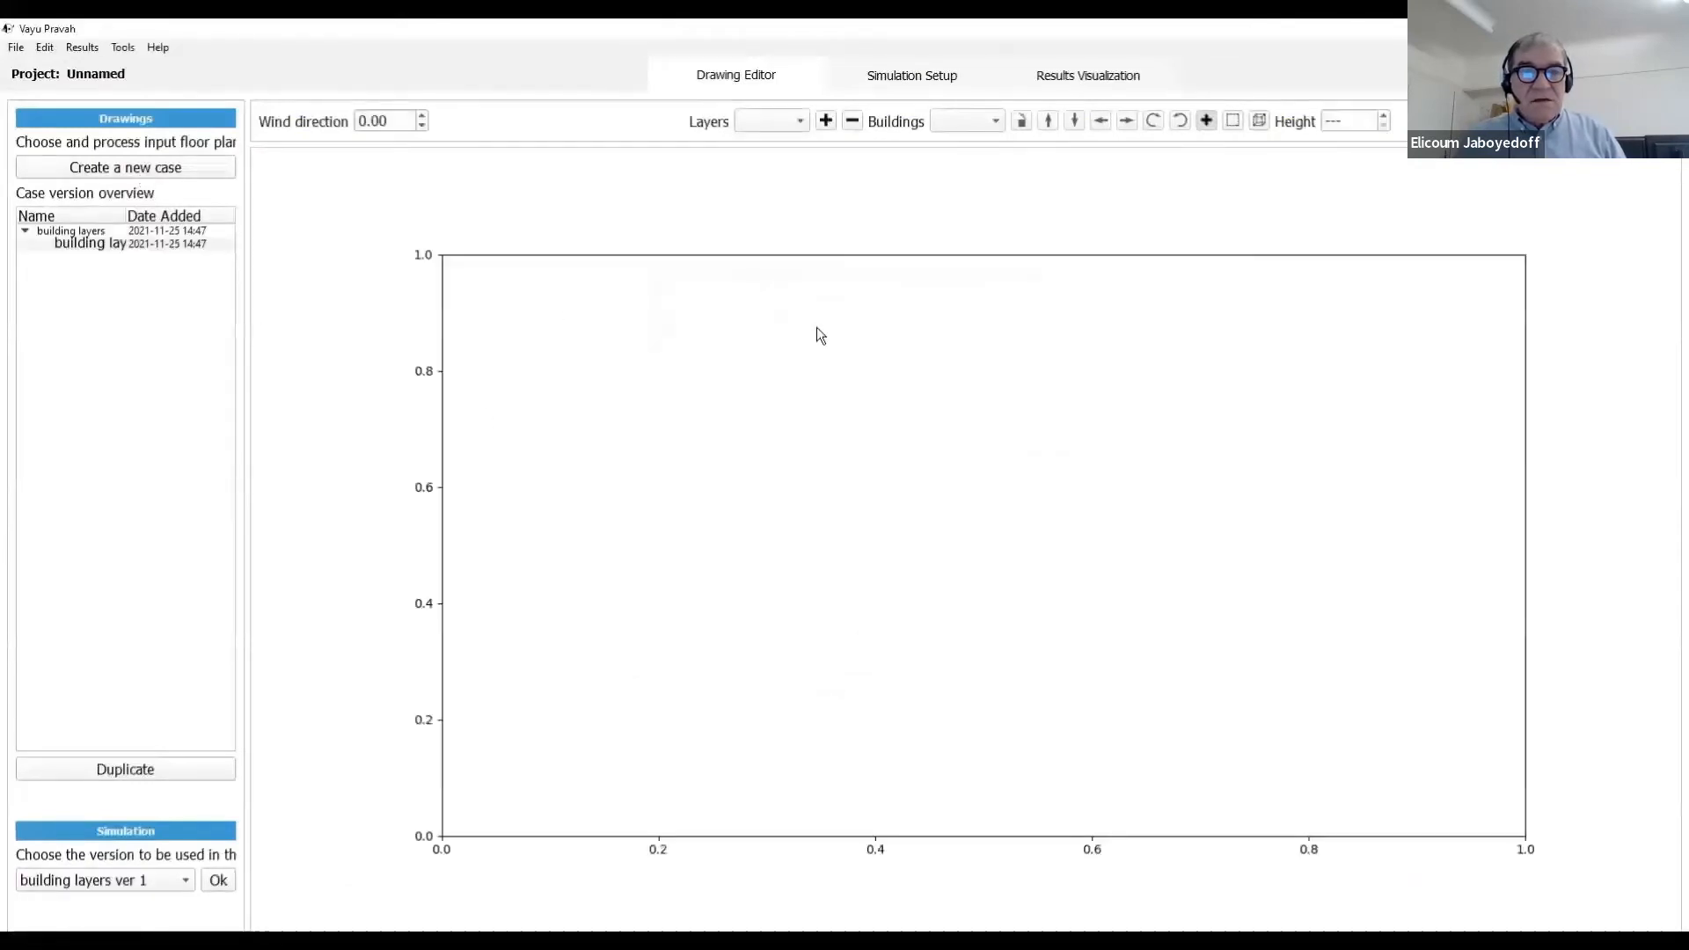
Step: Add the first layer by importing all of the floor plan partie A.dxf at layer height 0.00
click(825, 123)
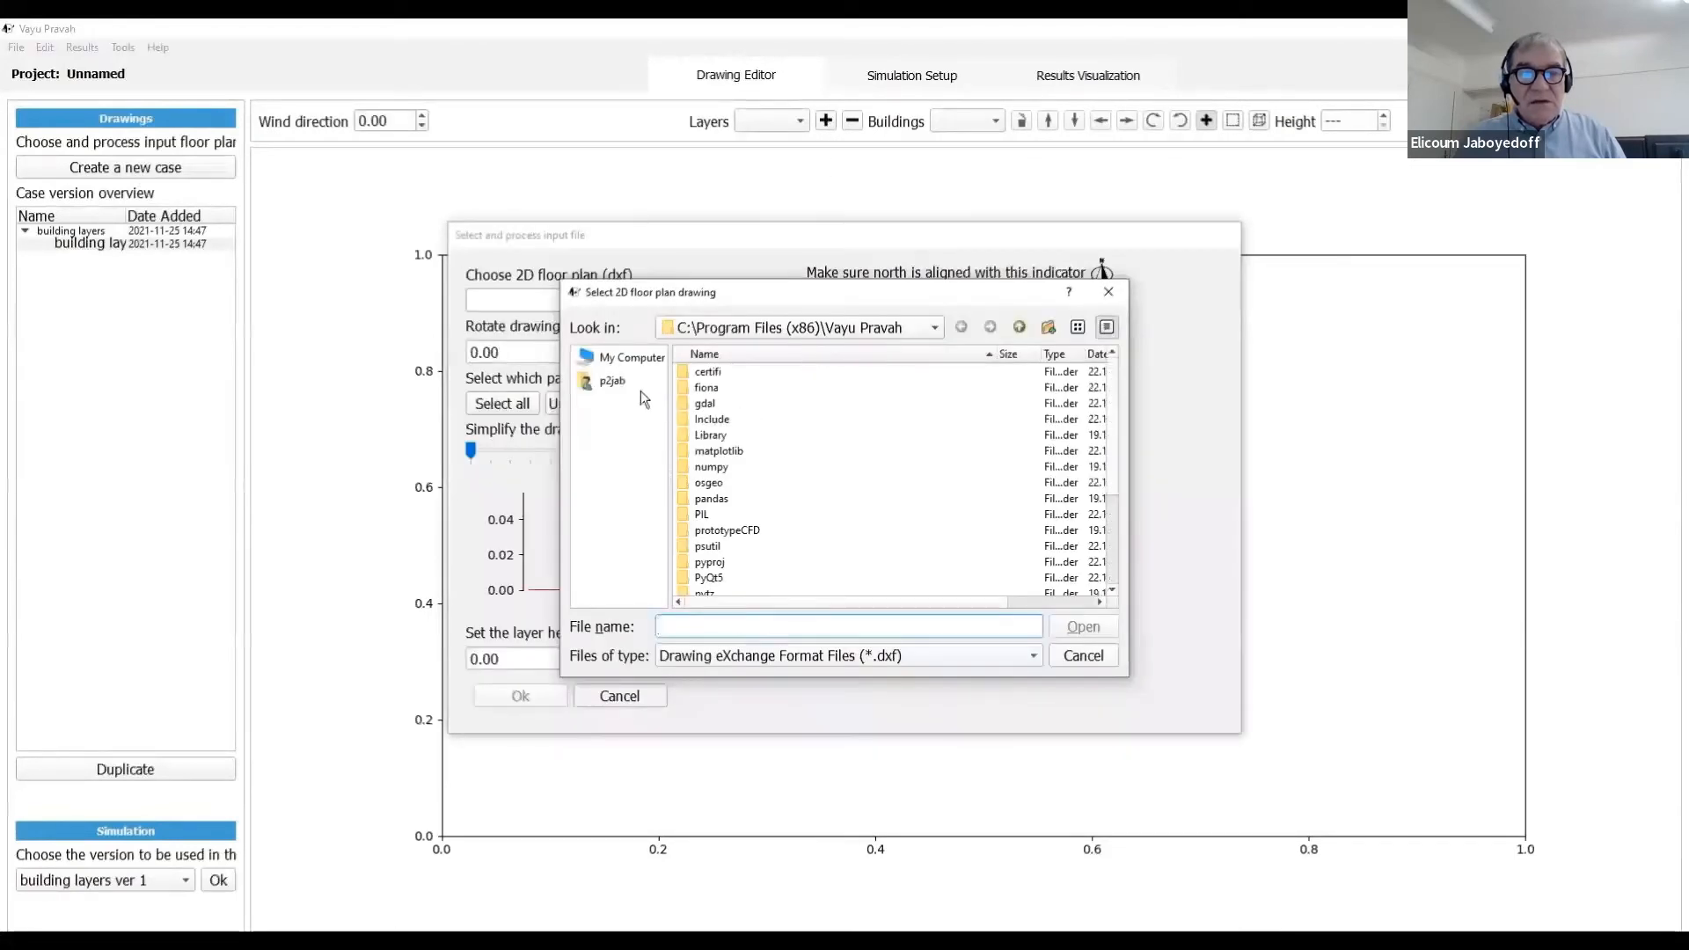
click(721, 467)
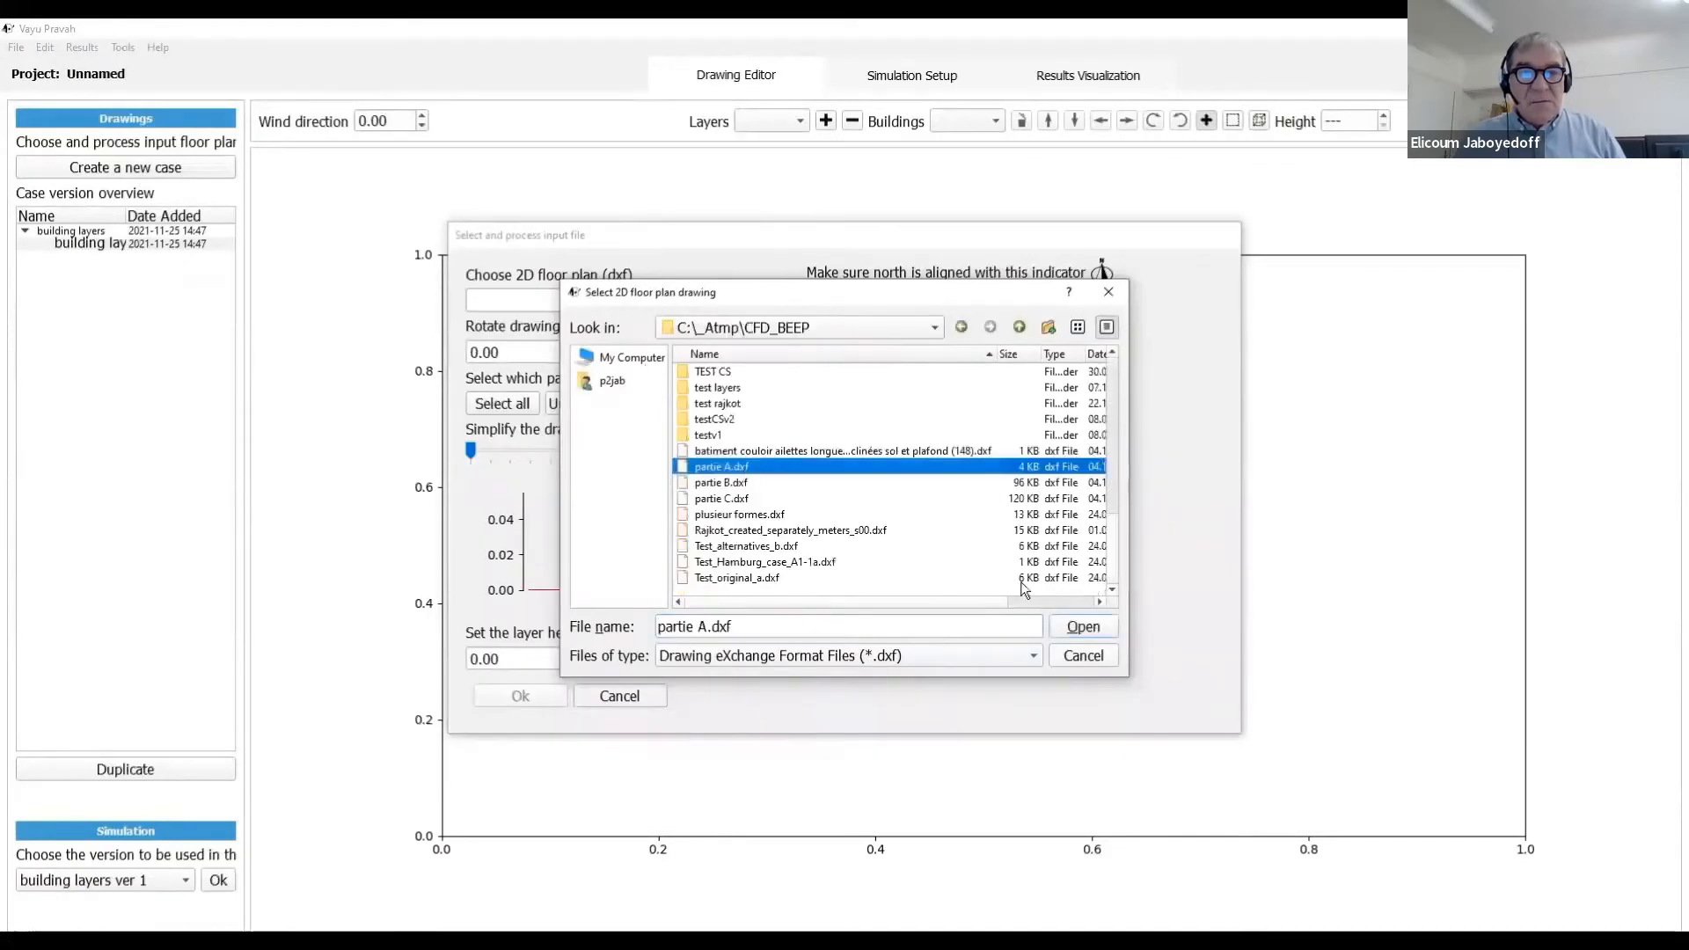
click(1087, 633)
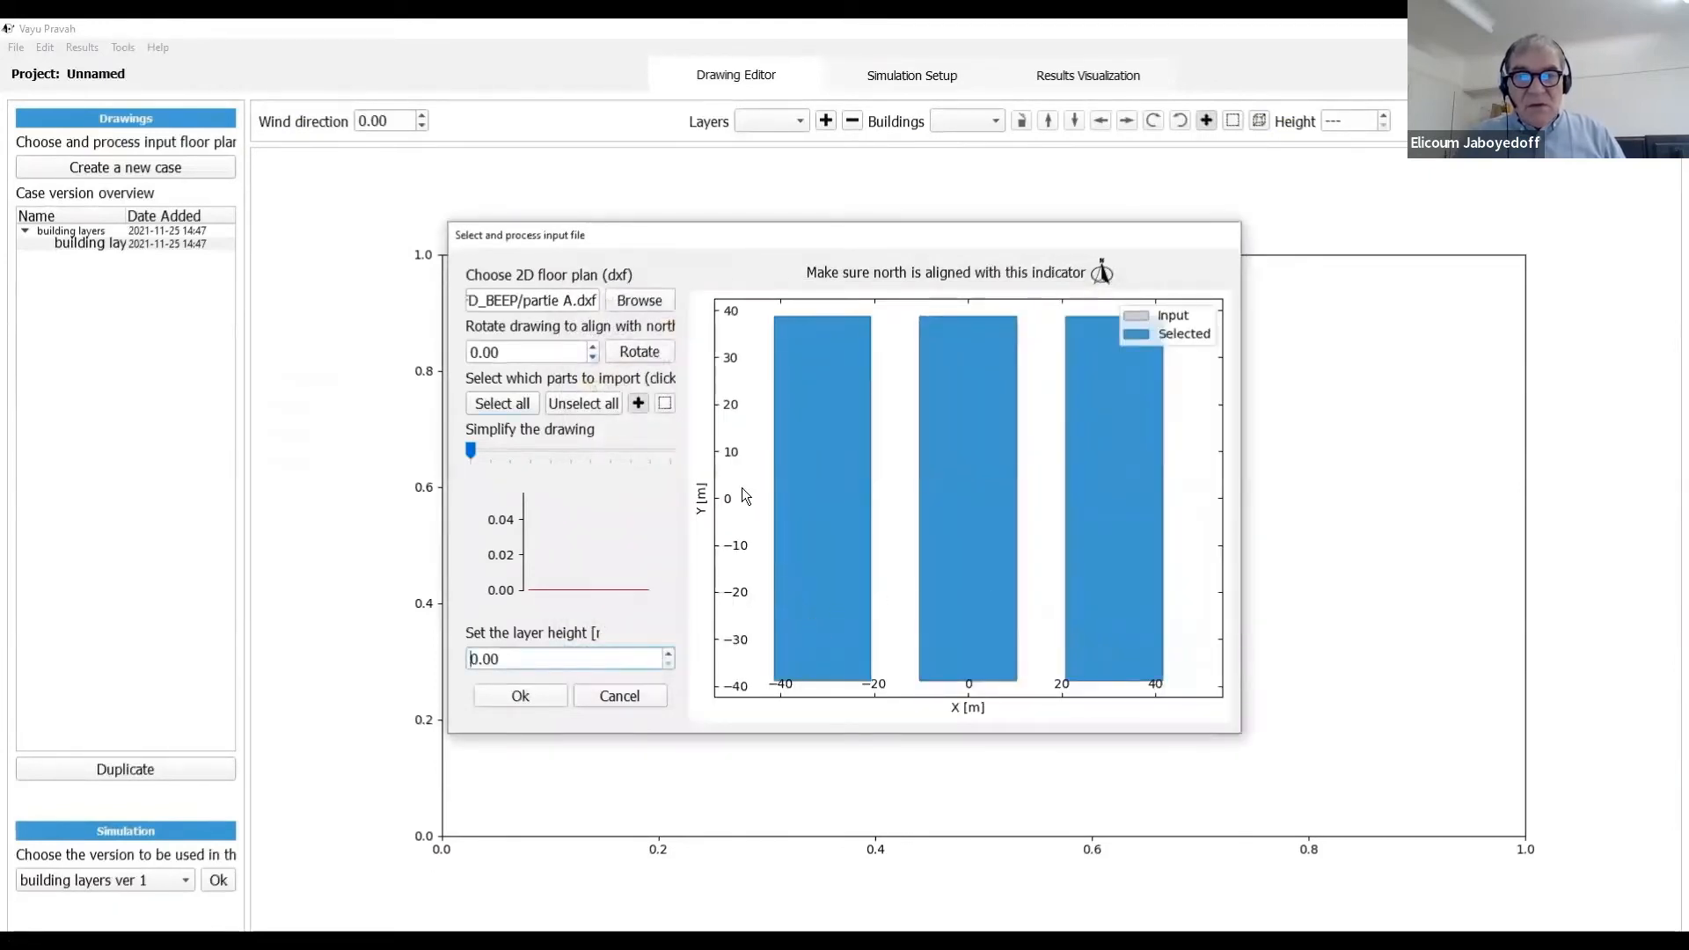
click(561, 691)
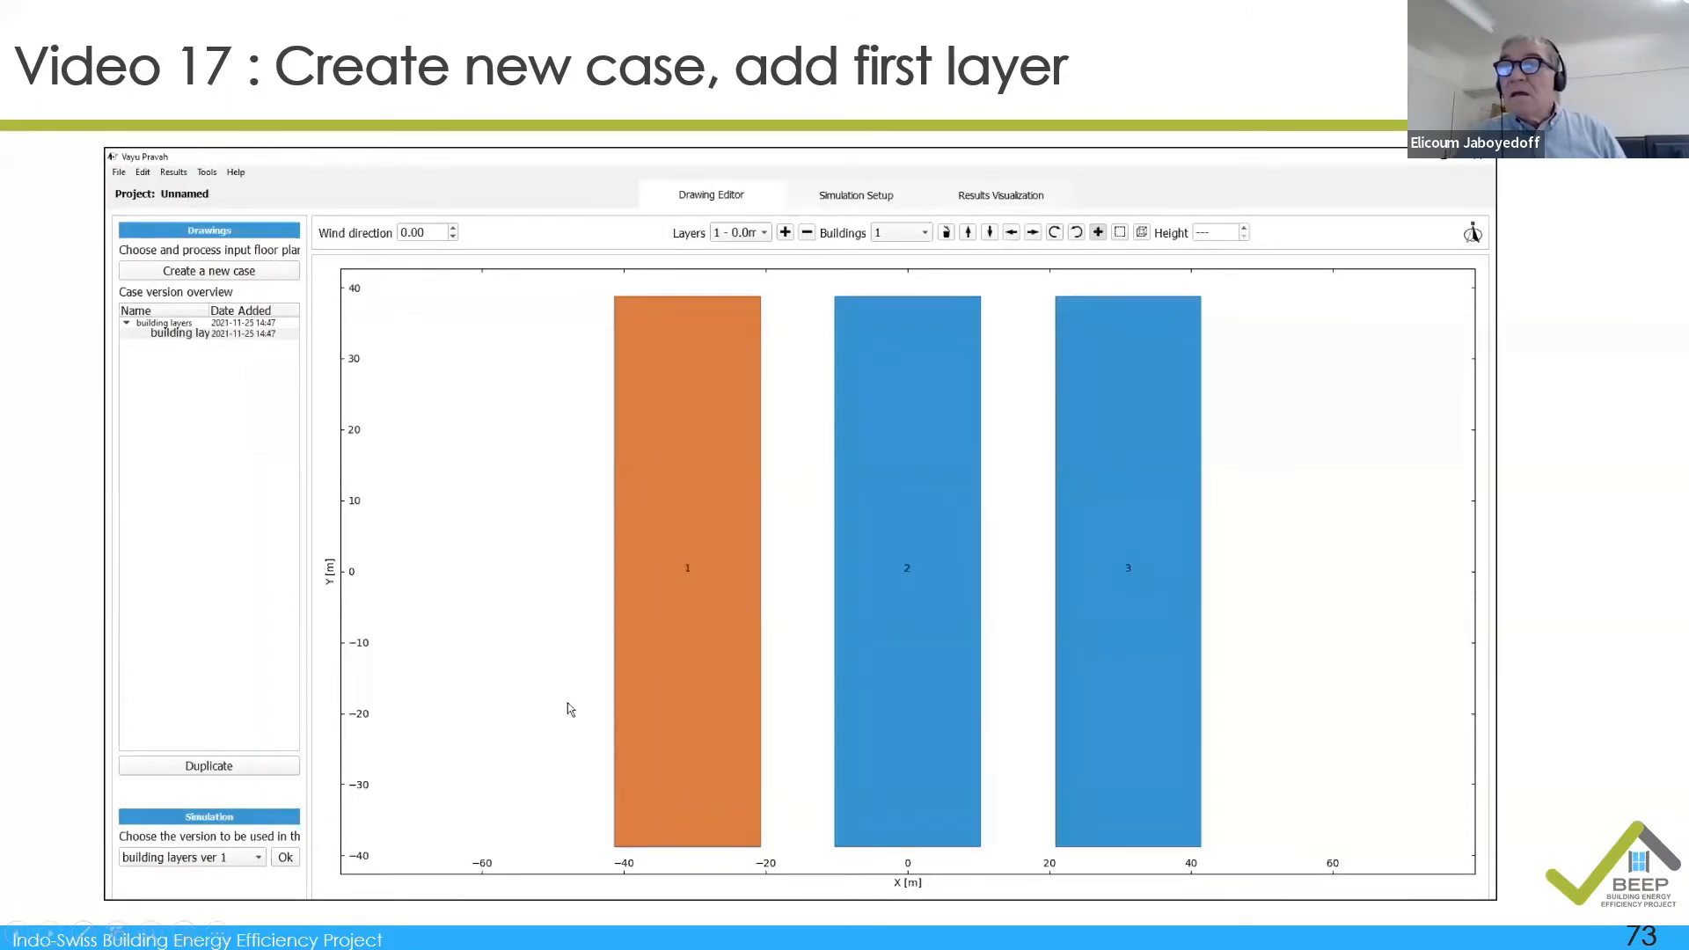
key(Right)
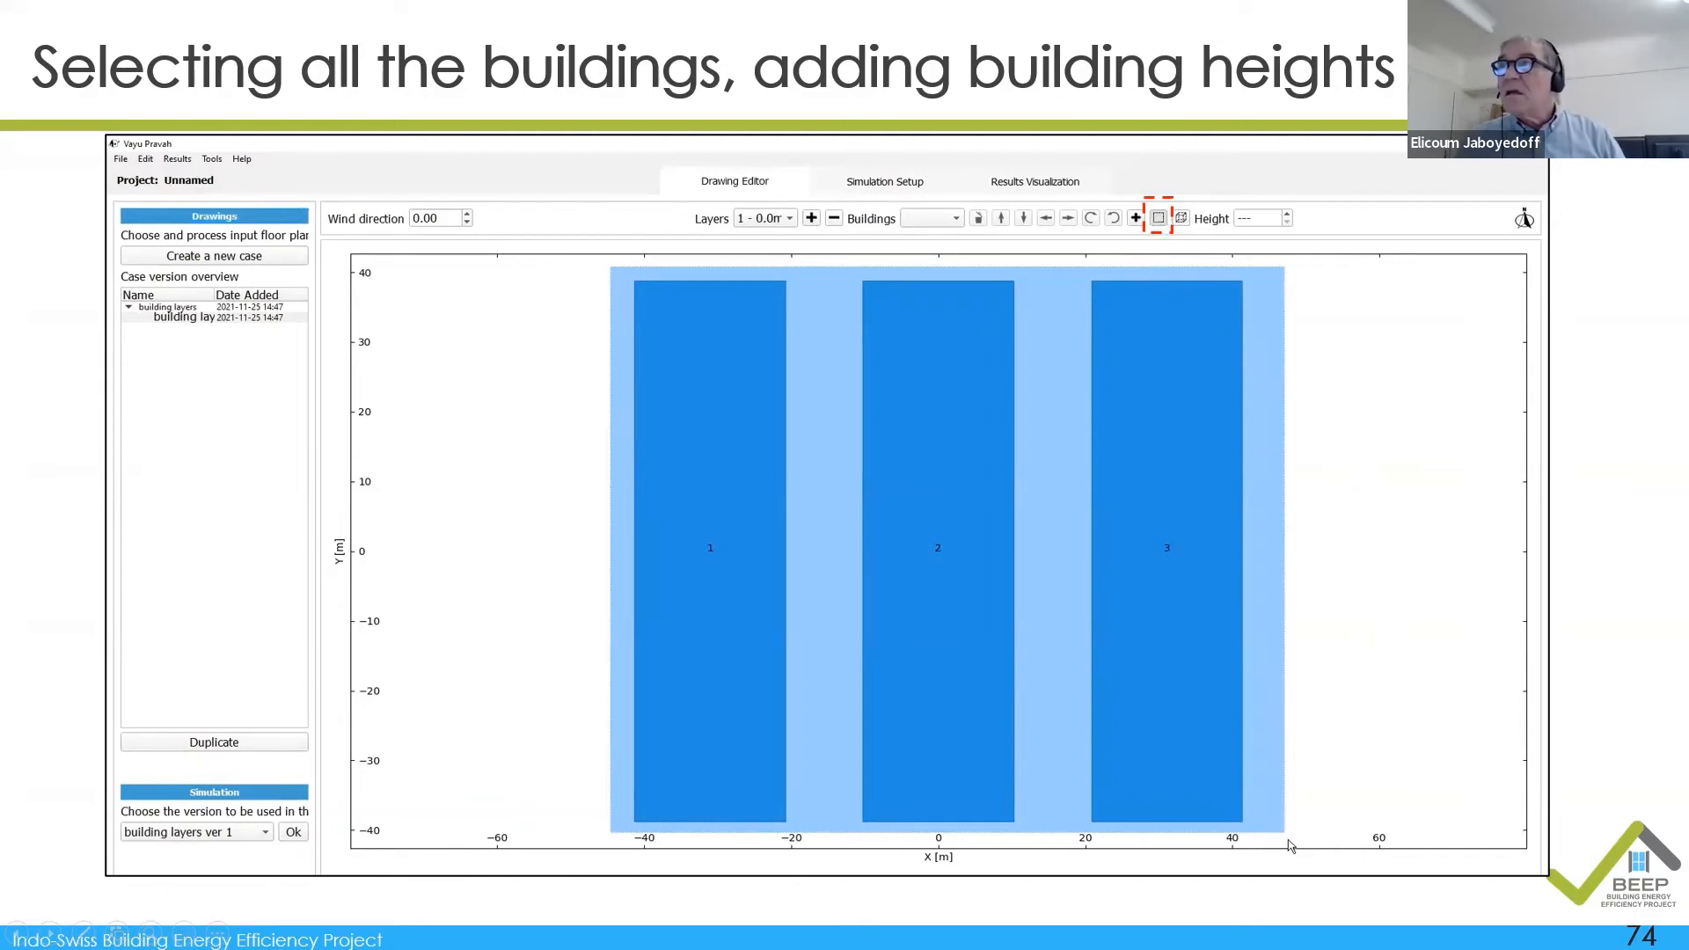
key(Right)
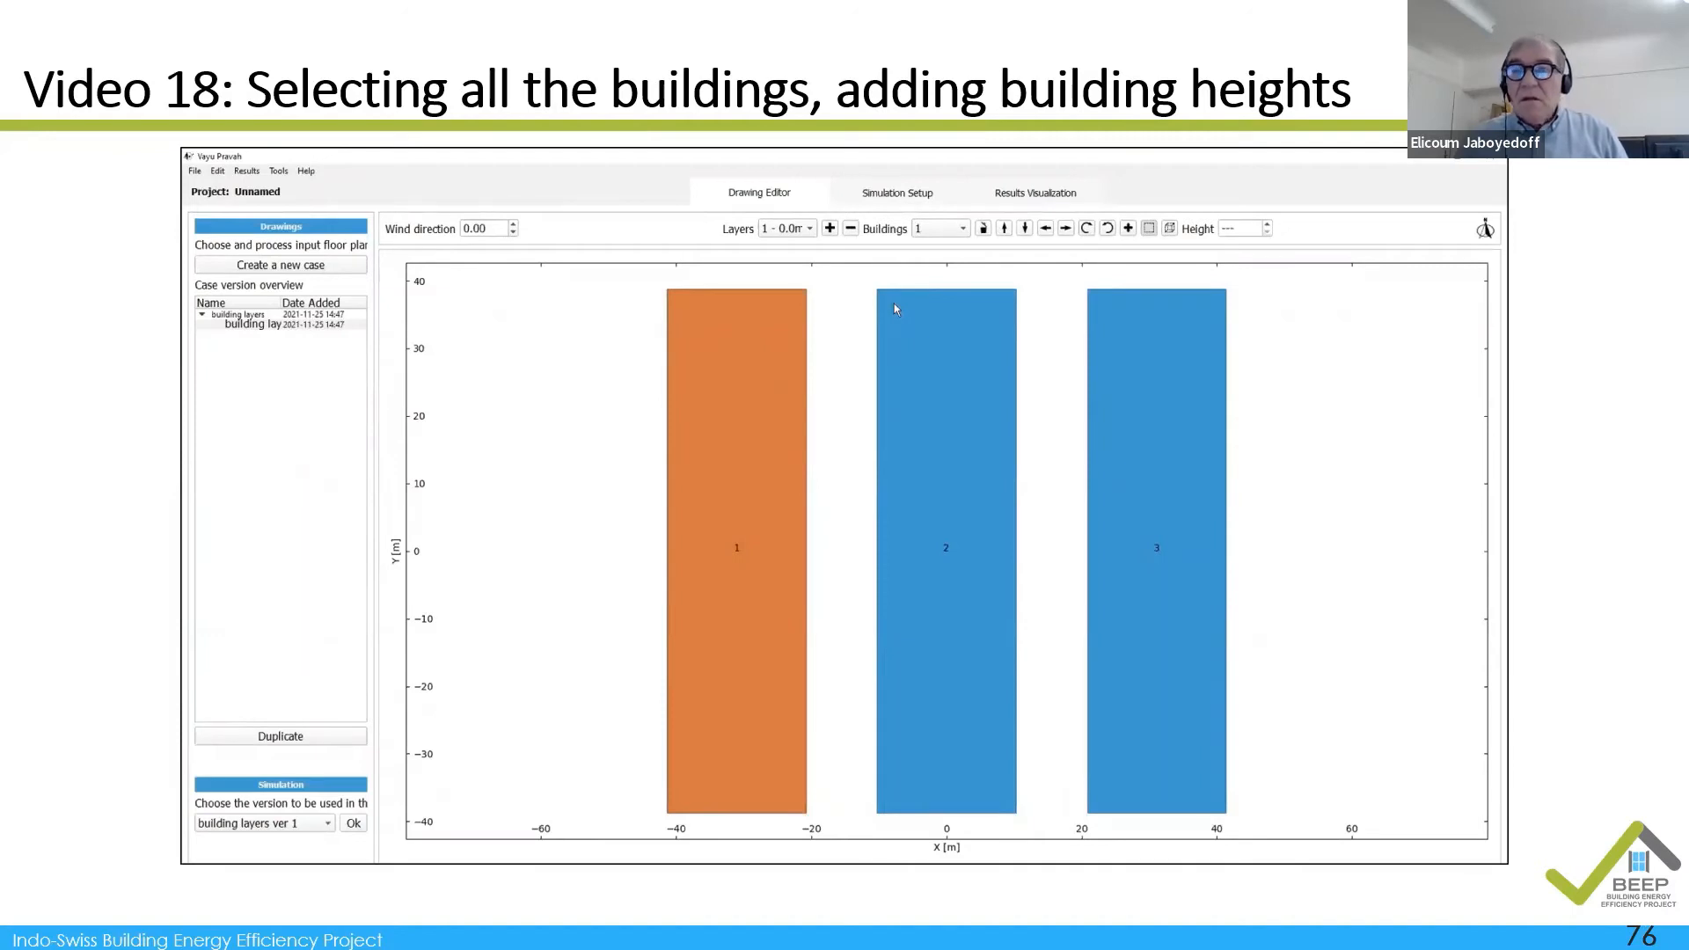
click(1617, 295)
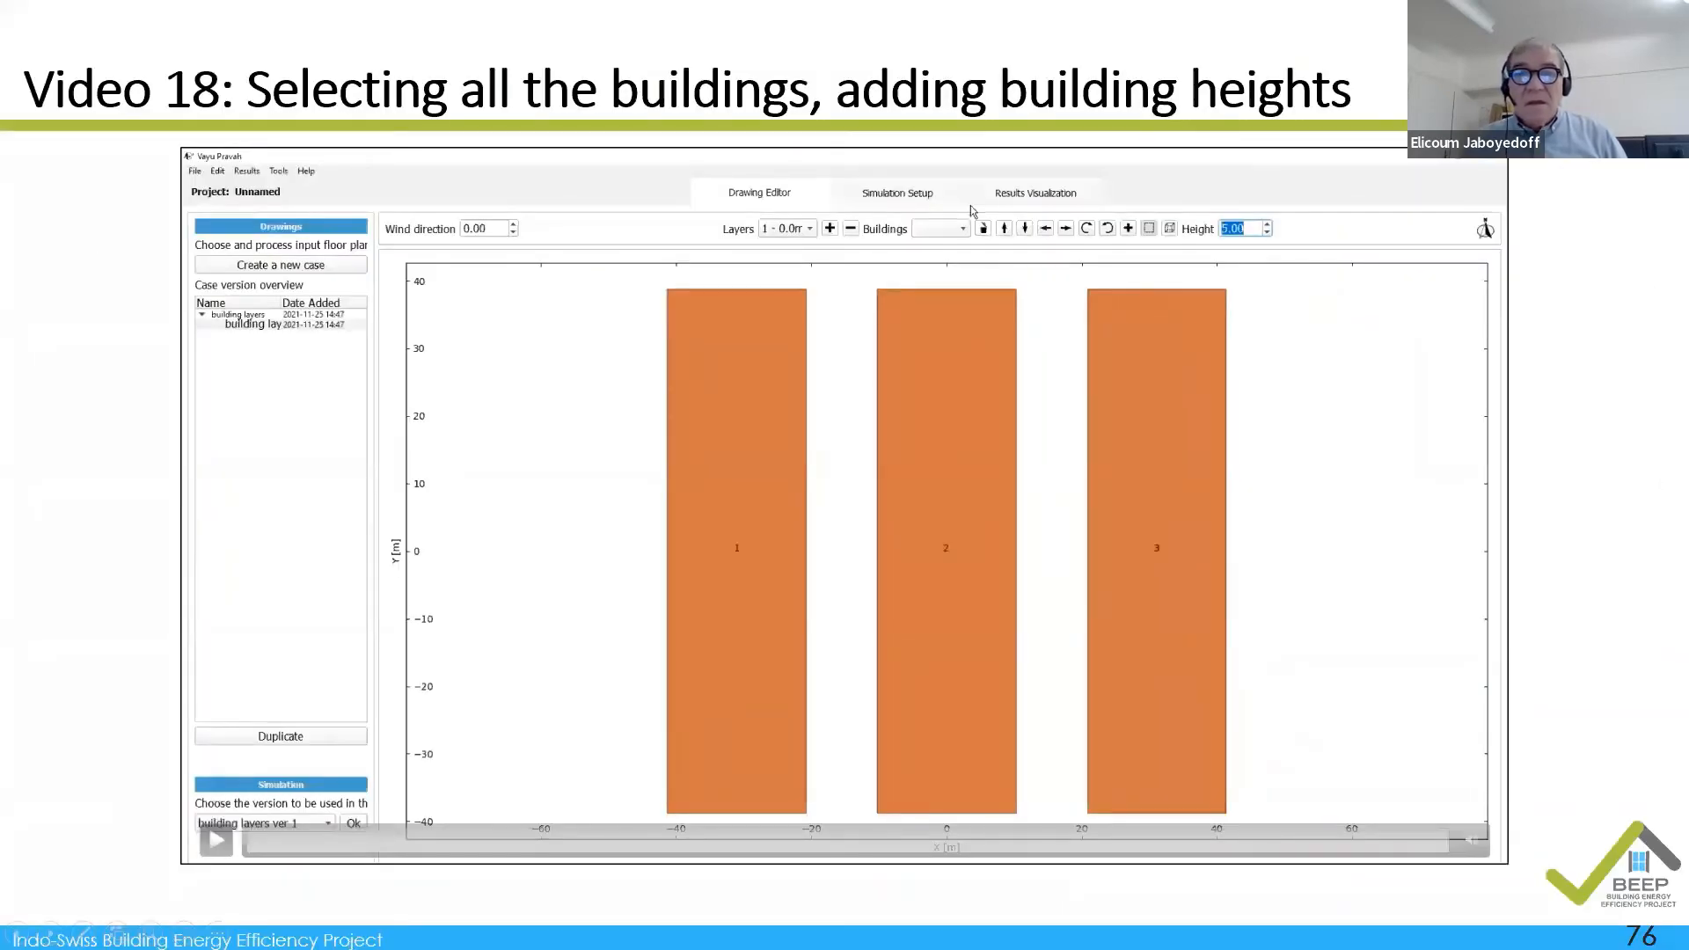
key(Right)
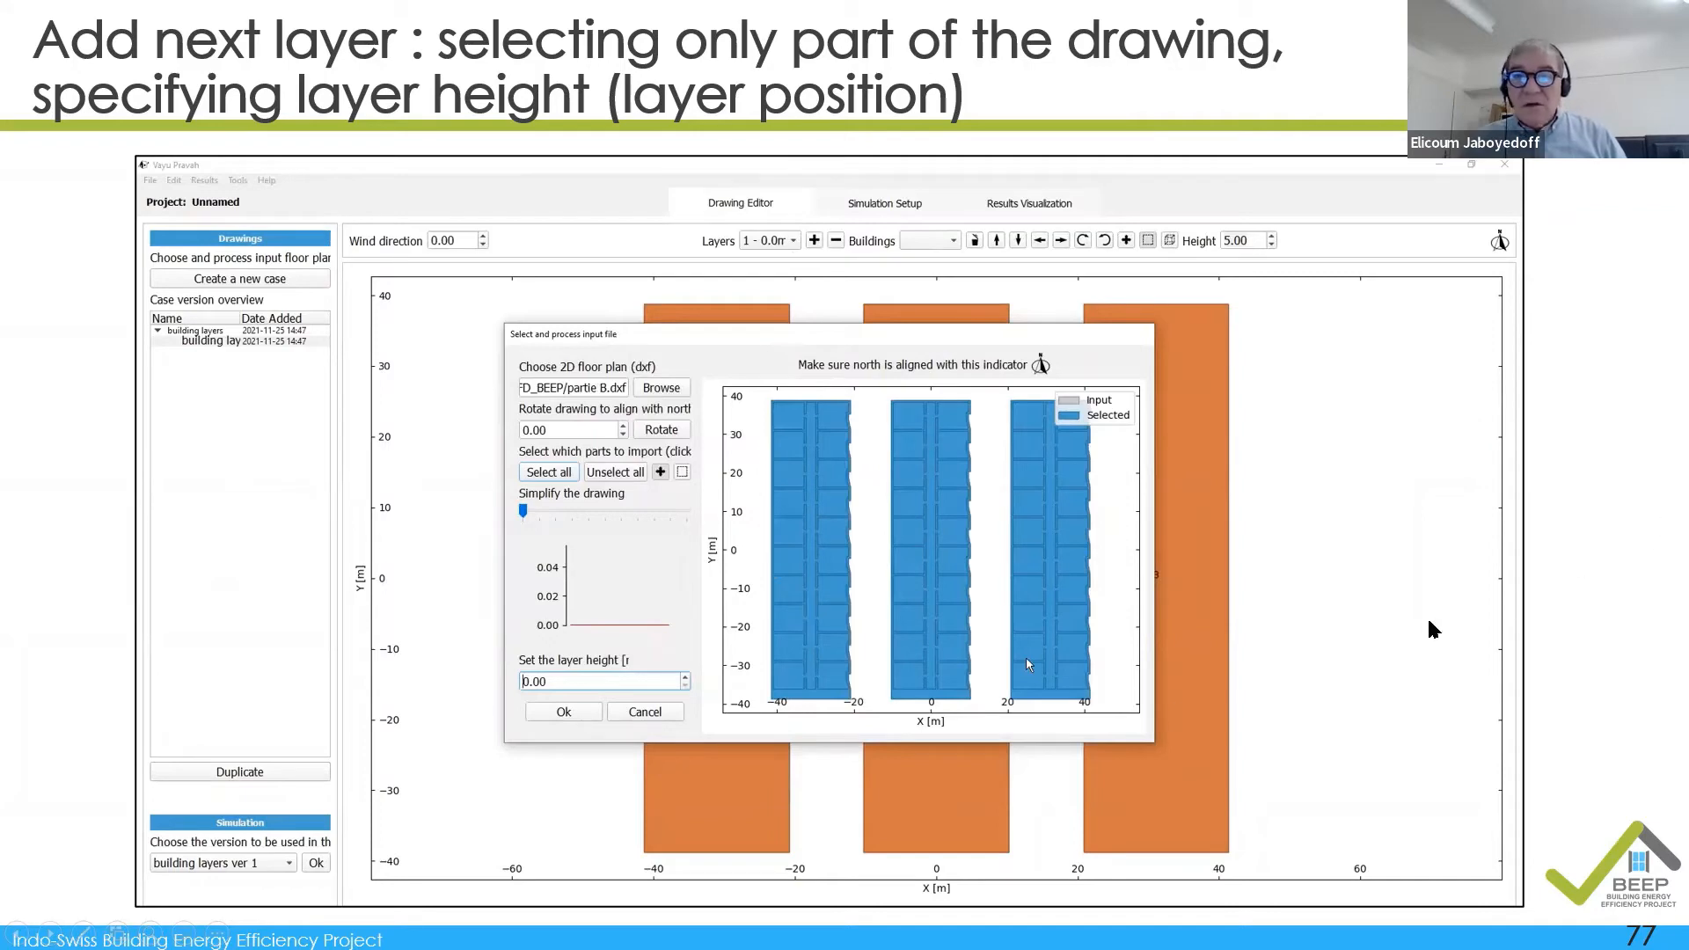
click(1572, 529)
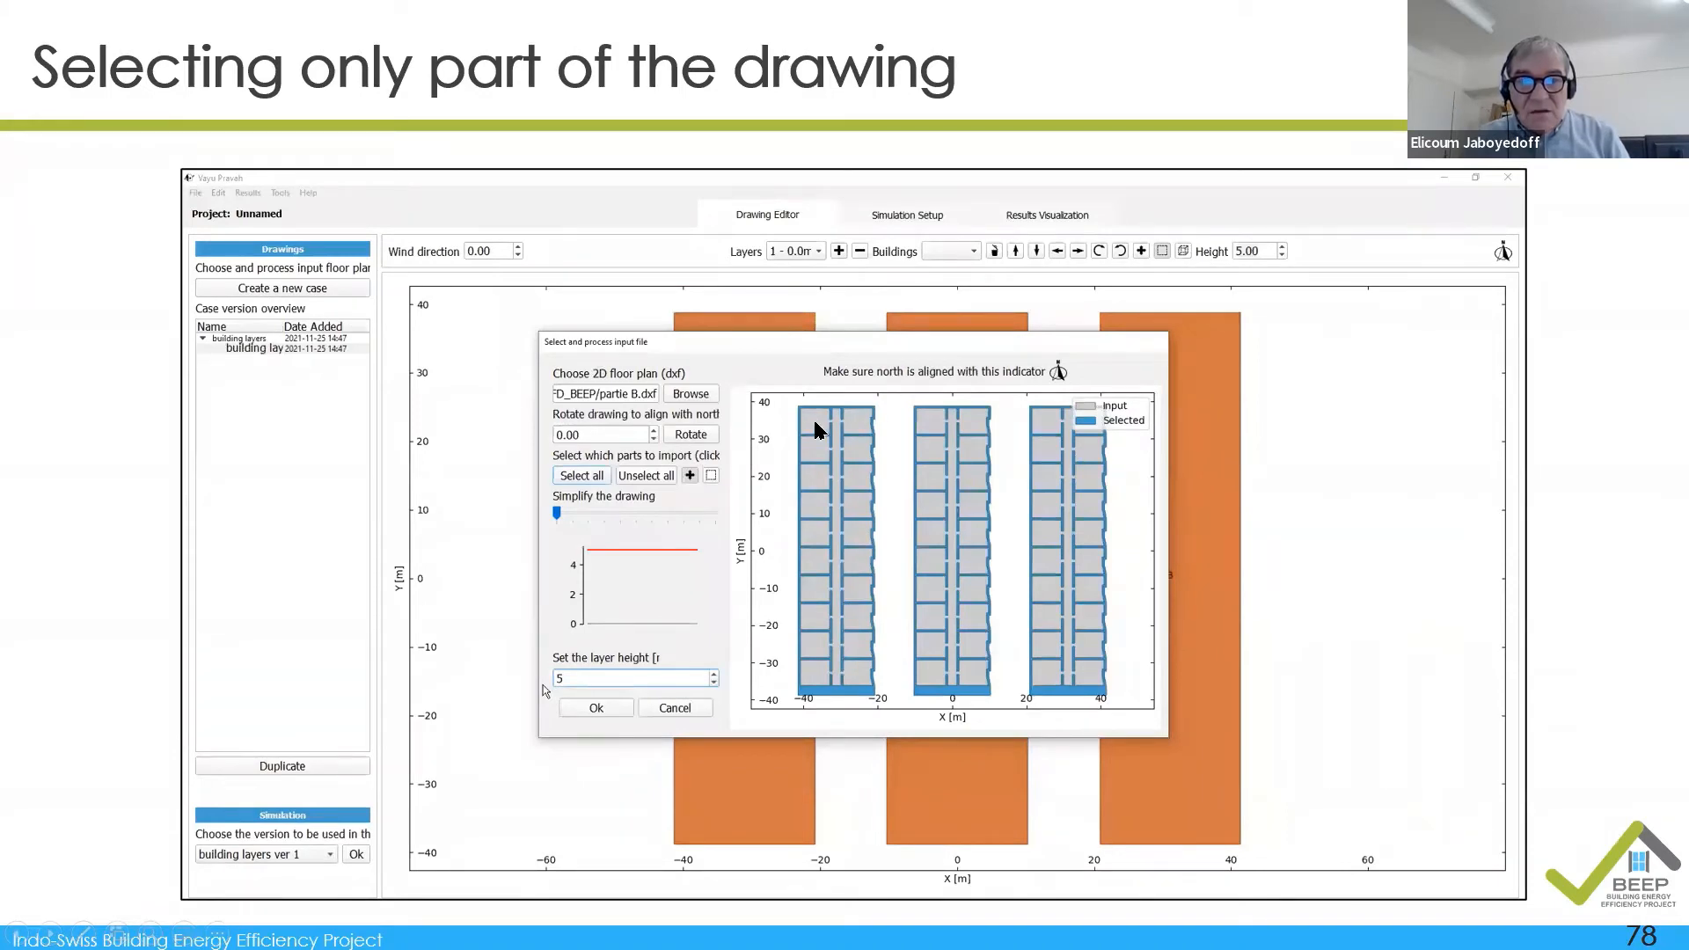
key(Left)
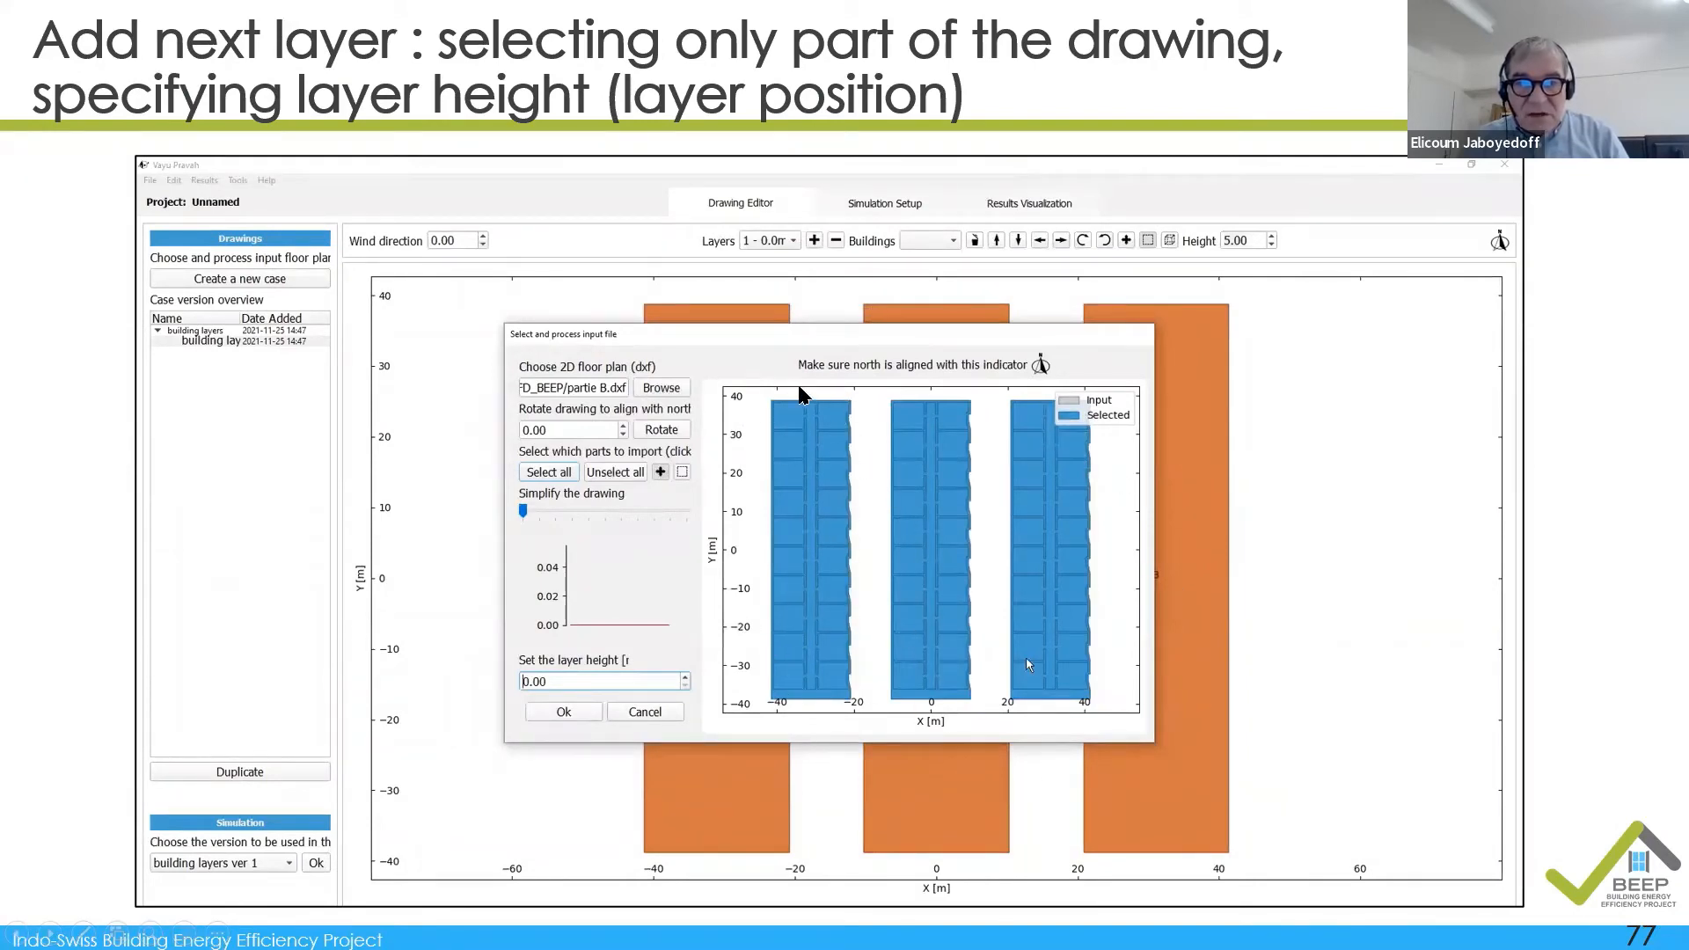
click(977, 540)
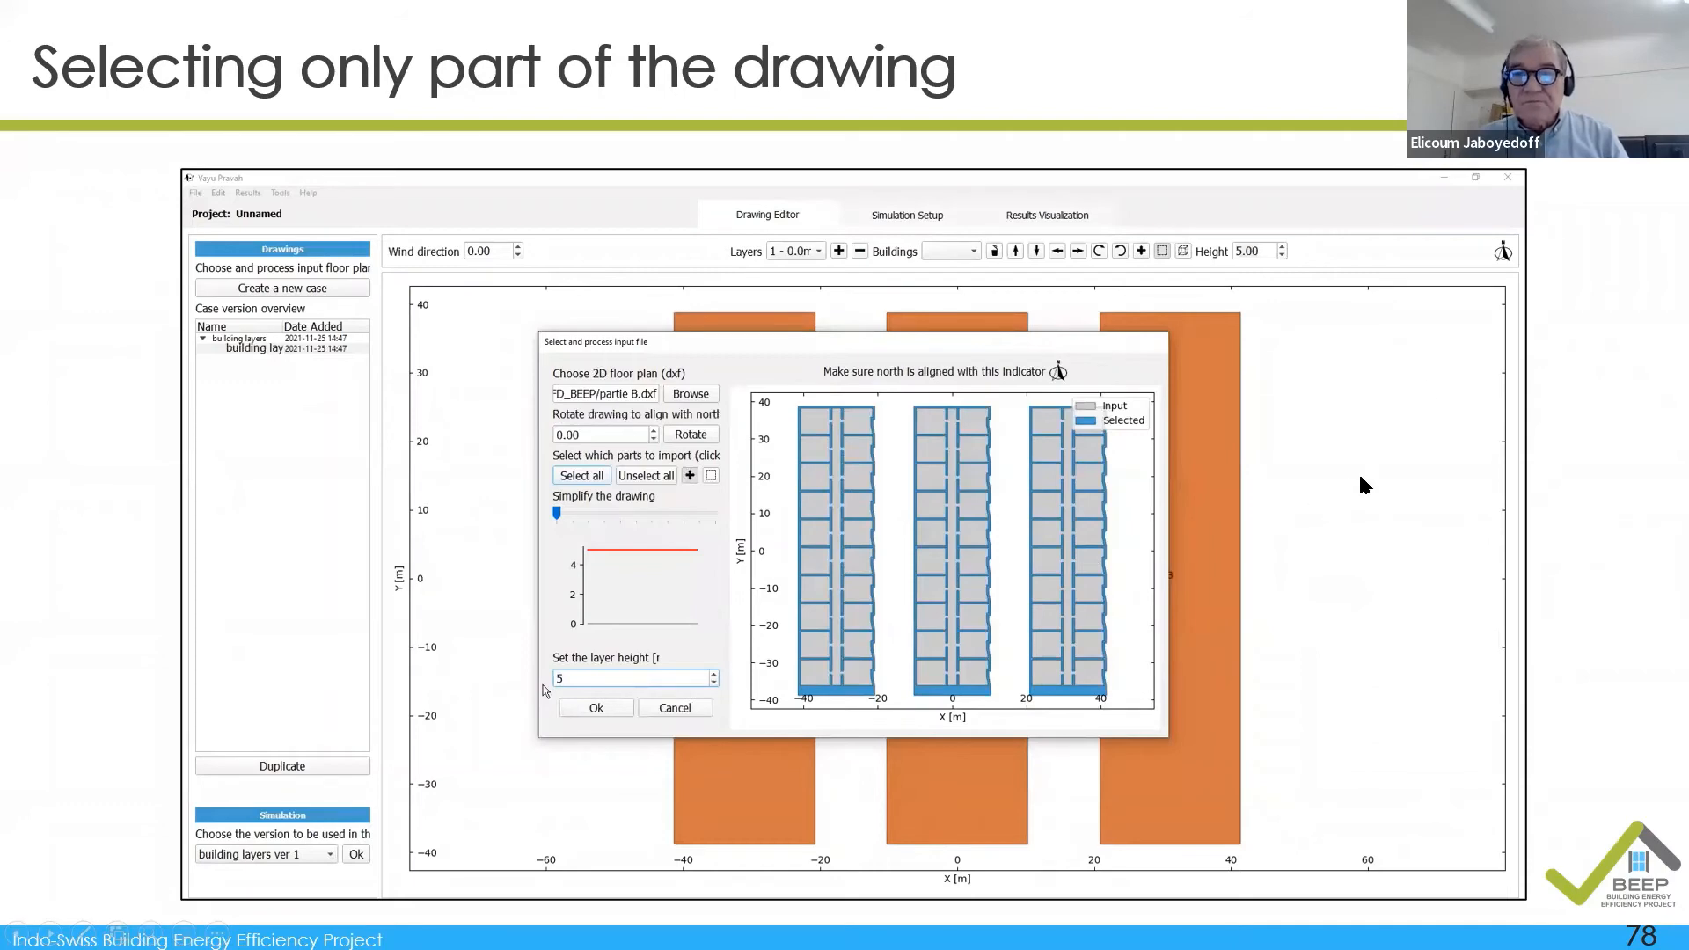
key(Right)
mouse_move(1413, 431)
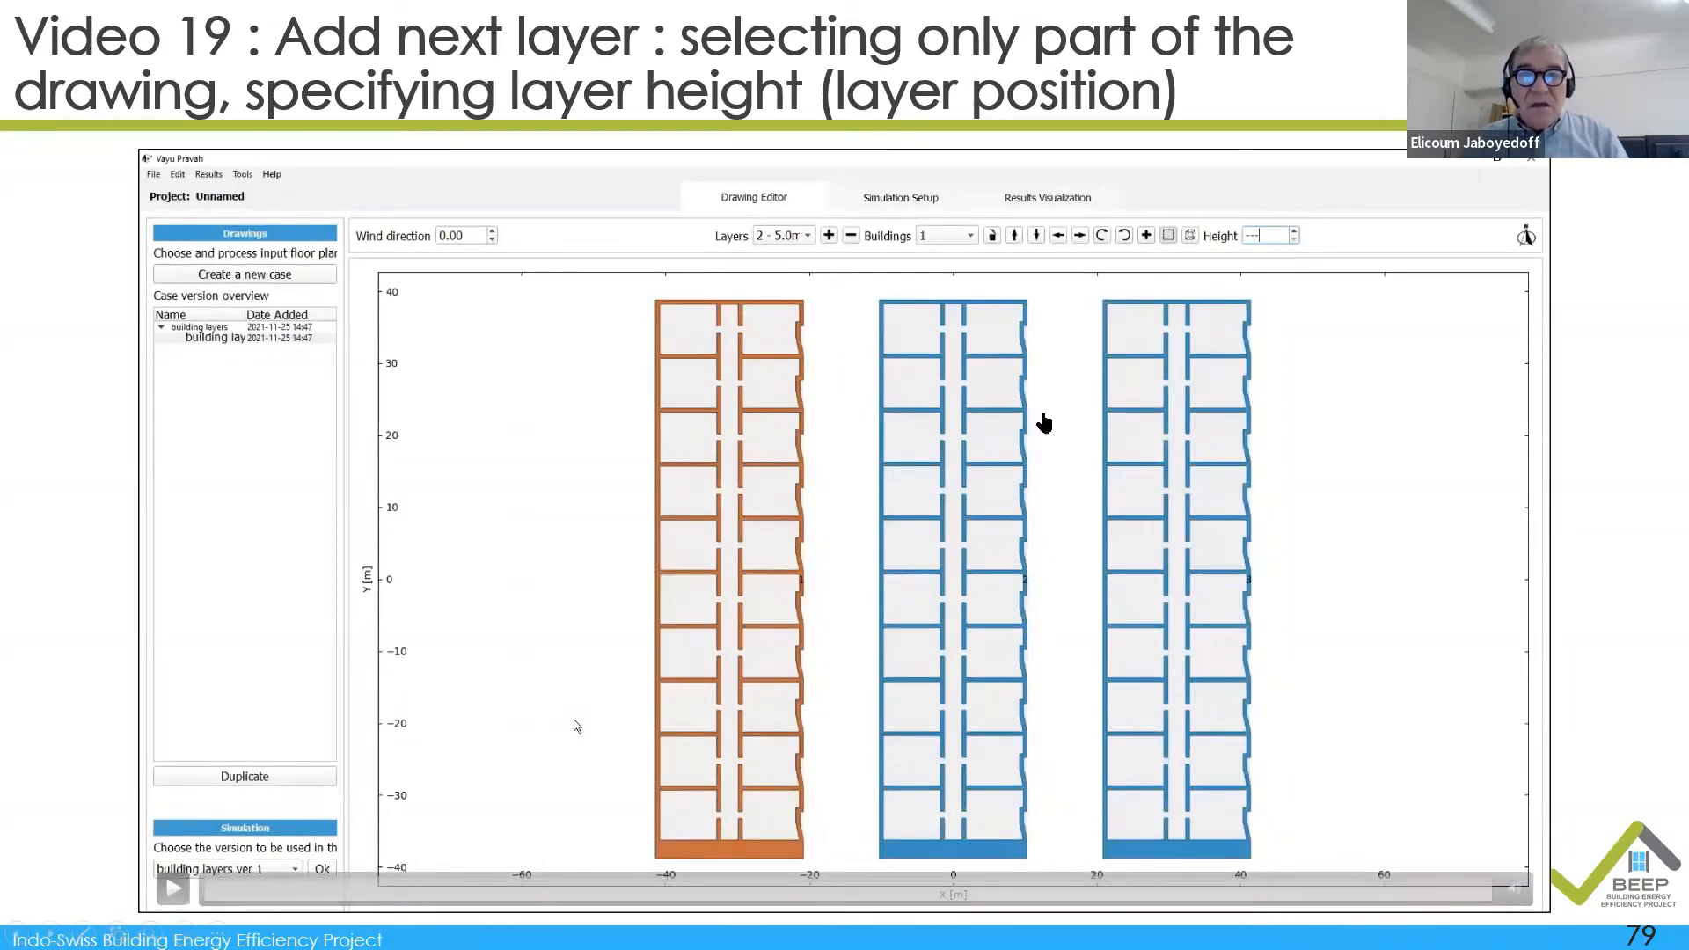
click(1587, 331)
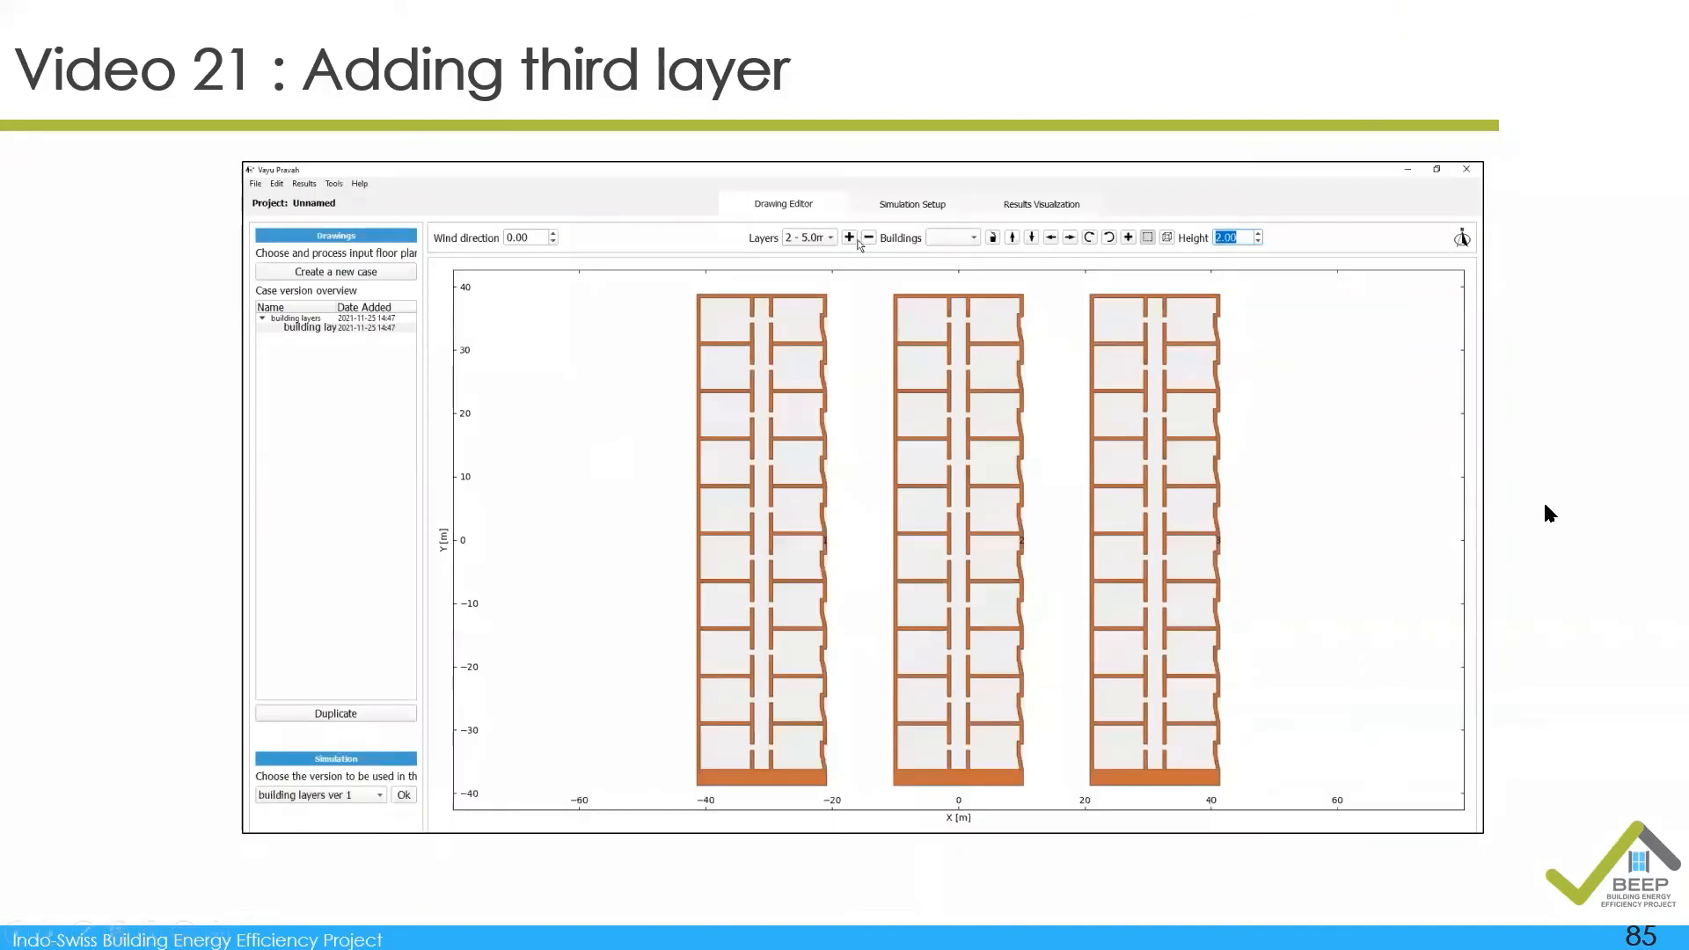
click(1539, 507)
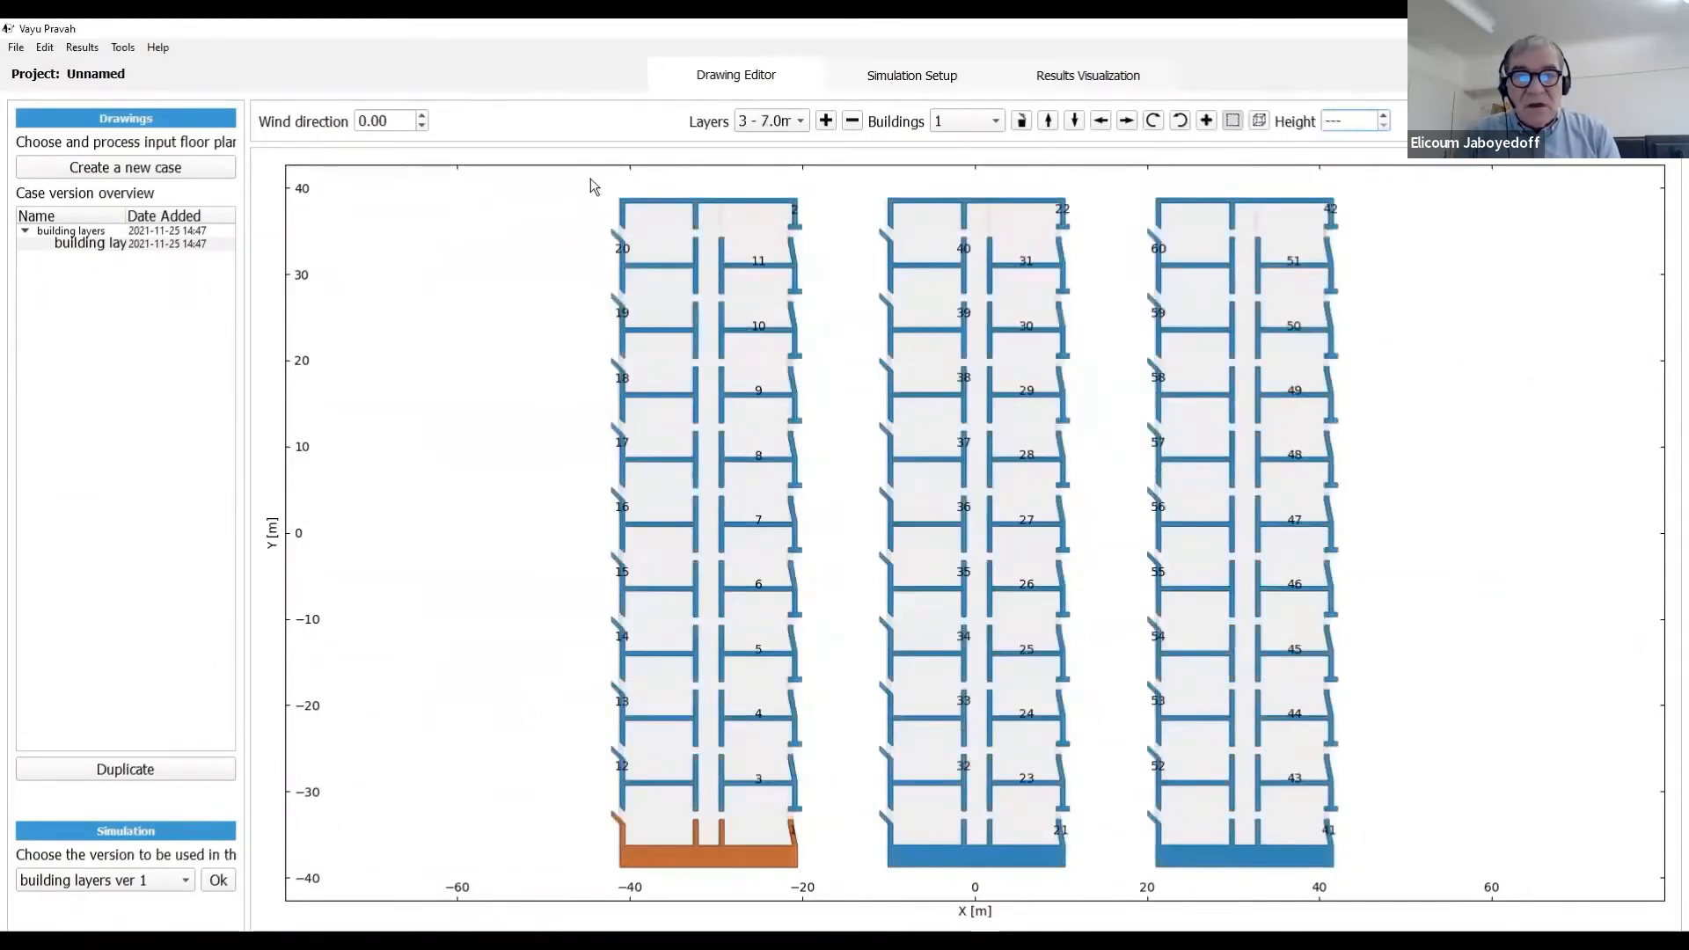
Step: Select all the buildings in the third layer and set their height to 2.00
drag(589, 177, 786, 242)
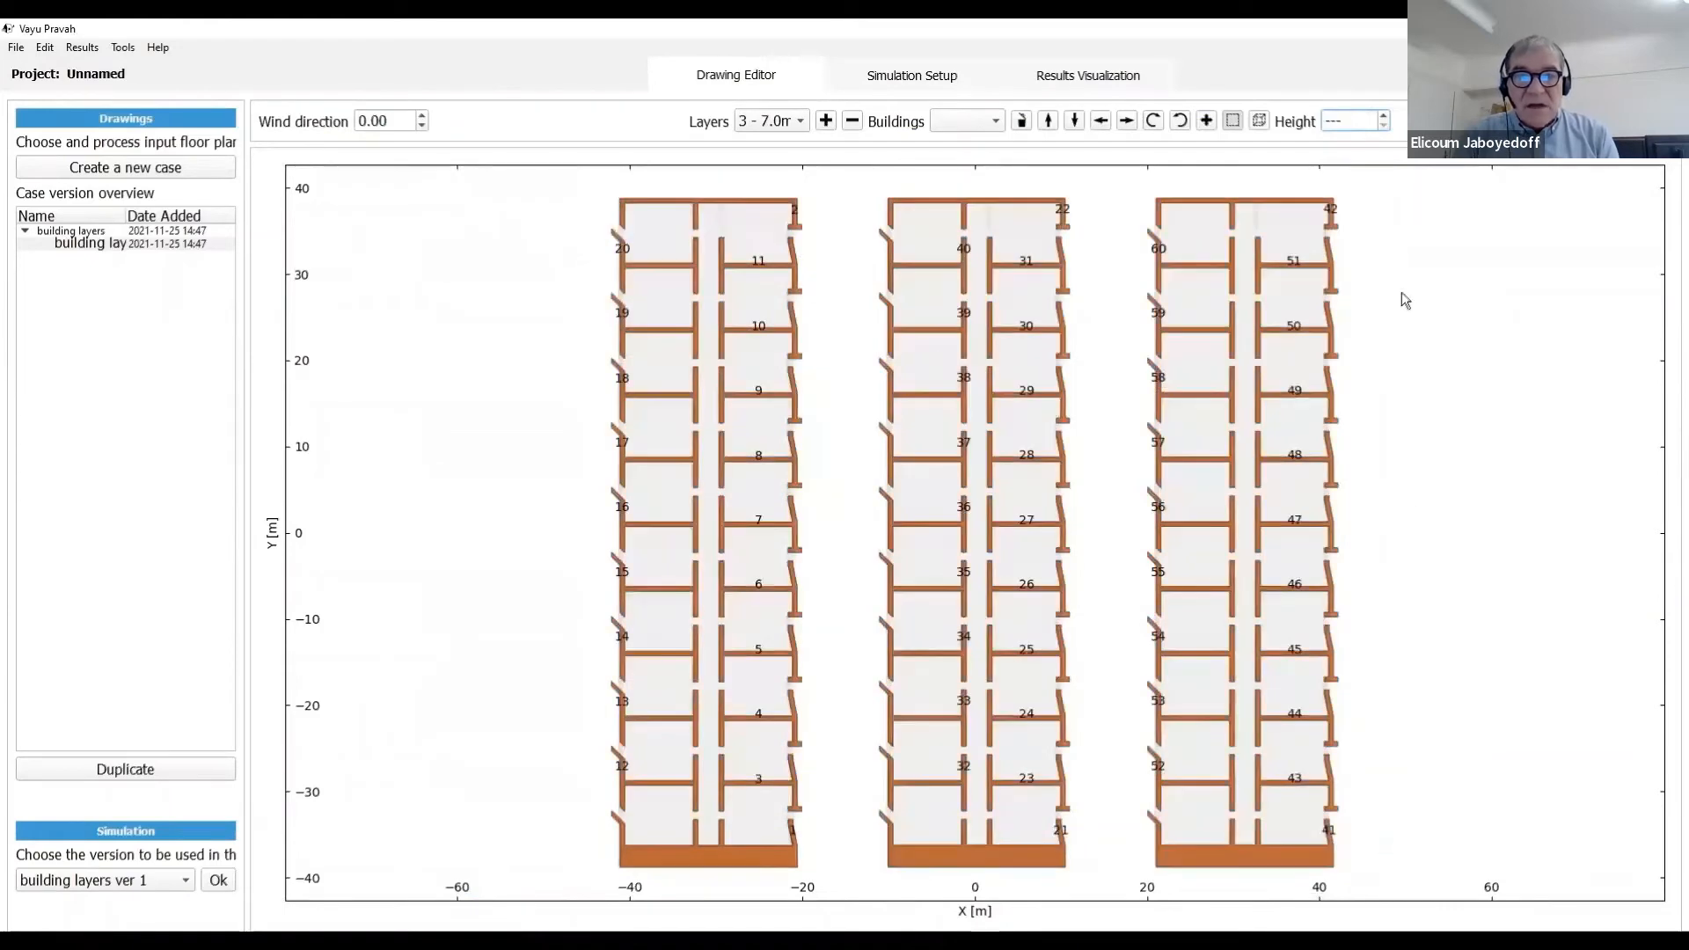
double_click(1344, 121)
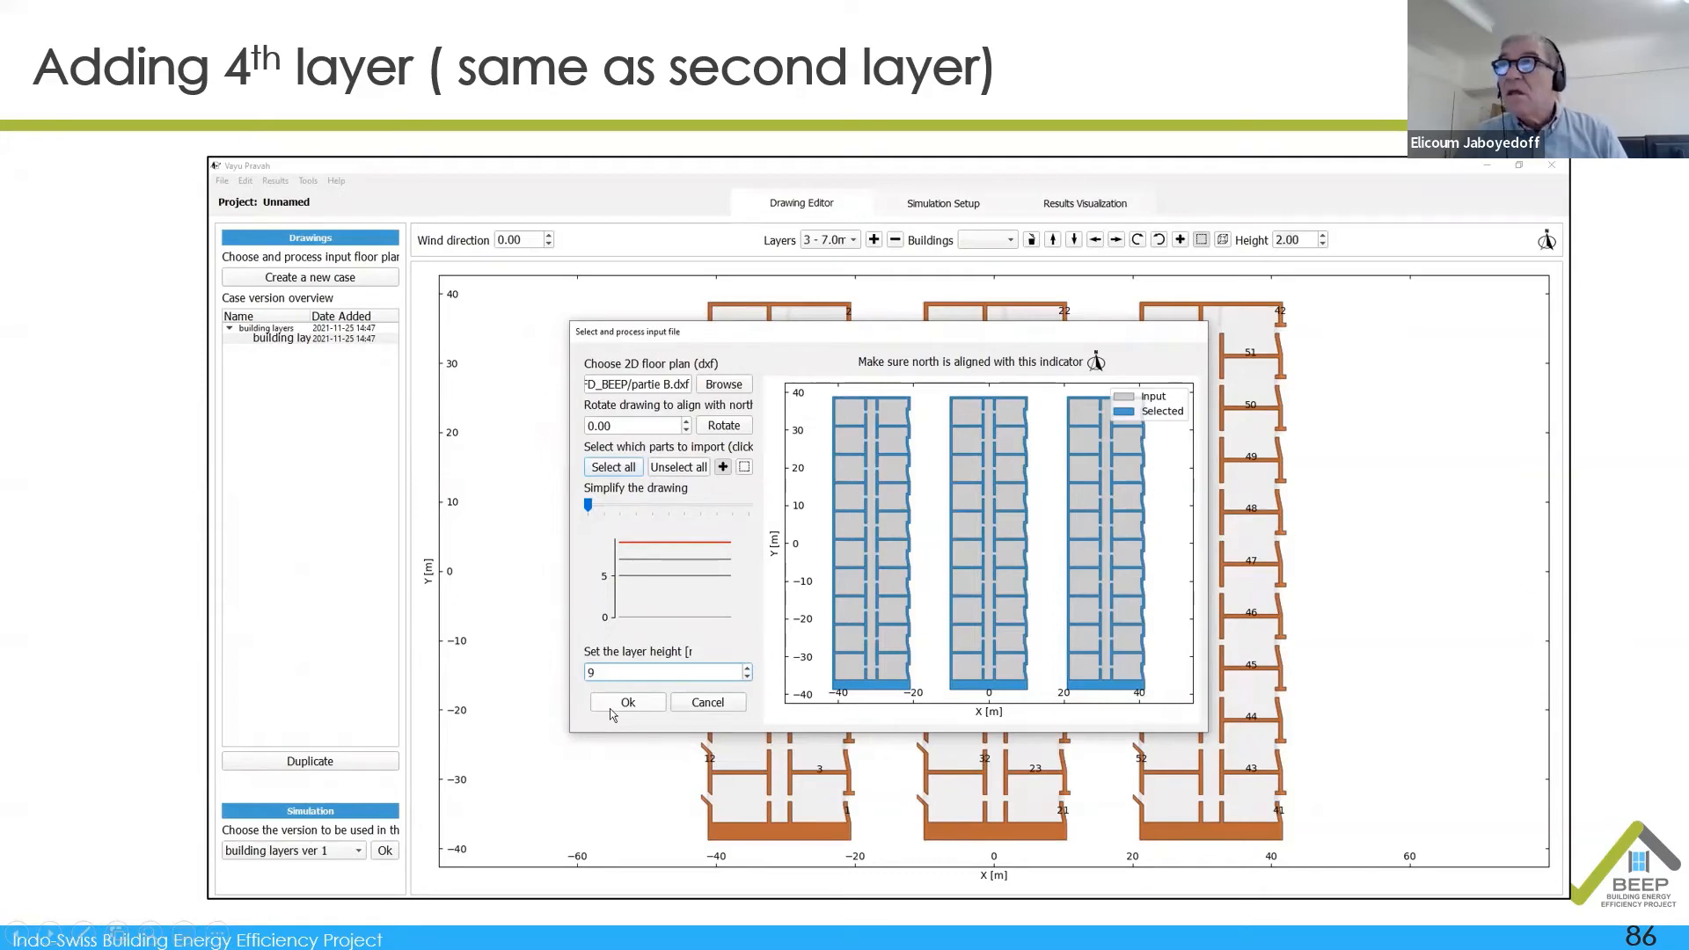
key(Right)
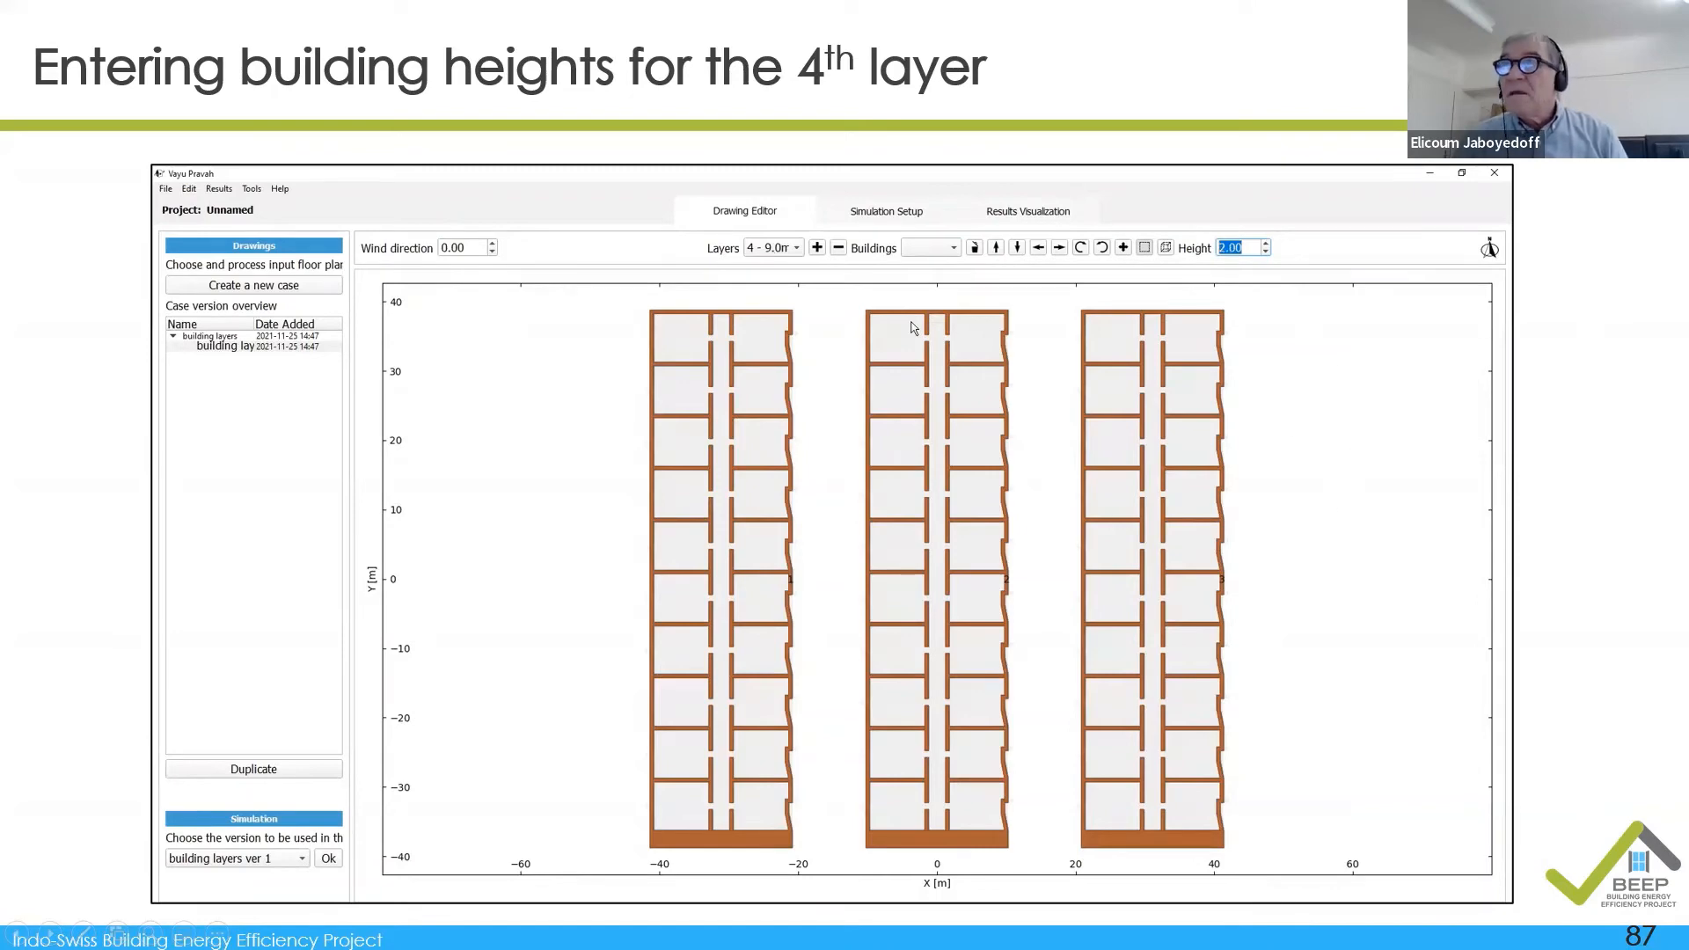
key(Right)
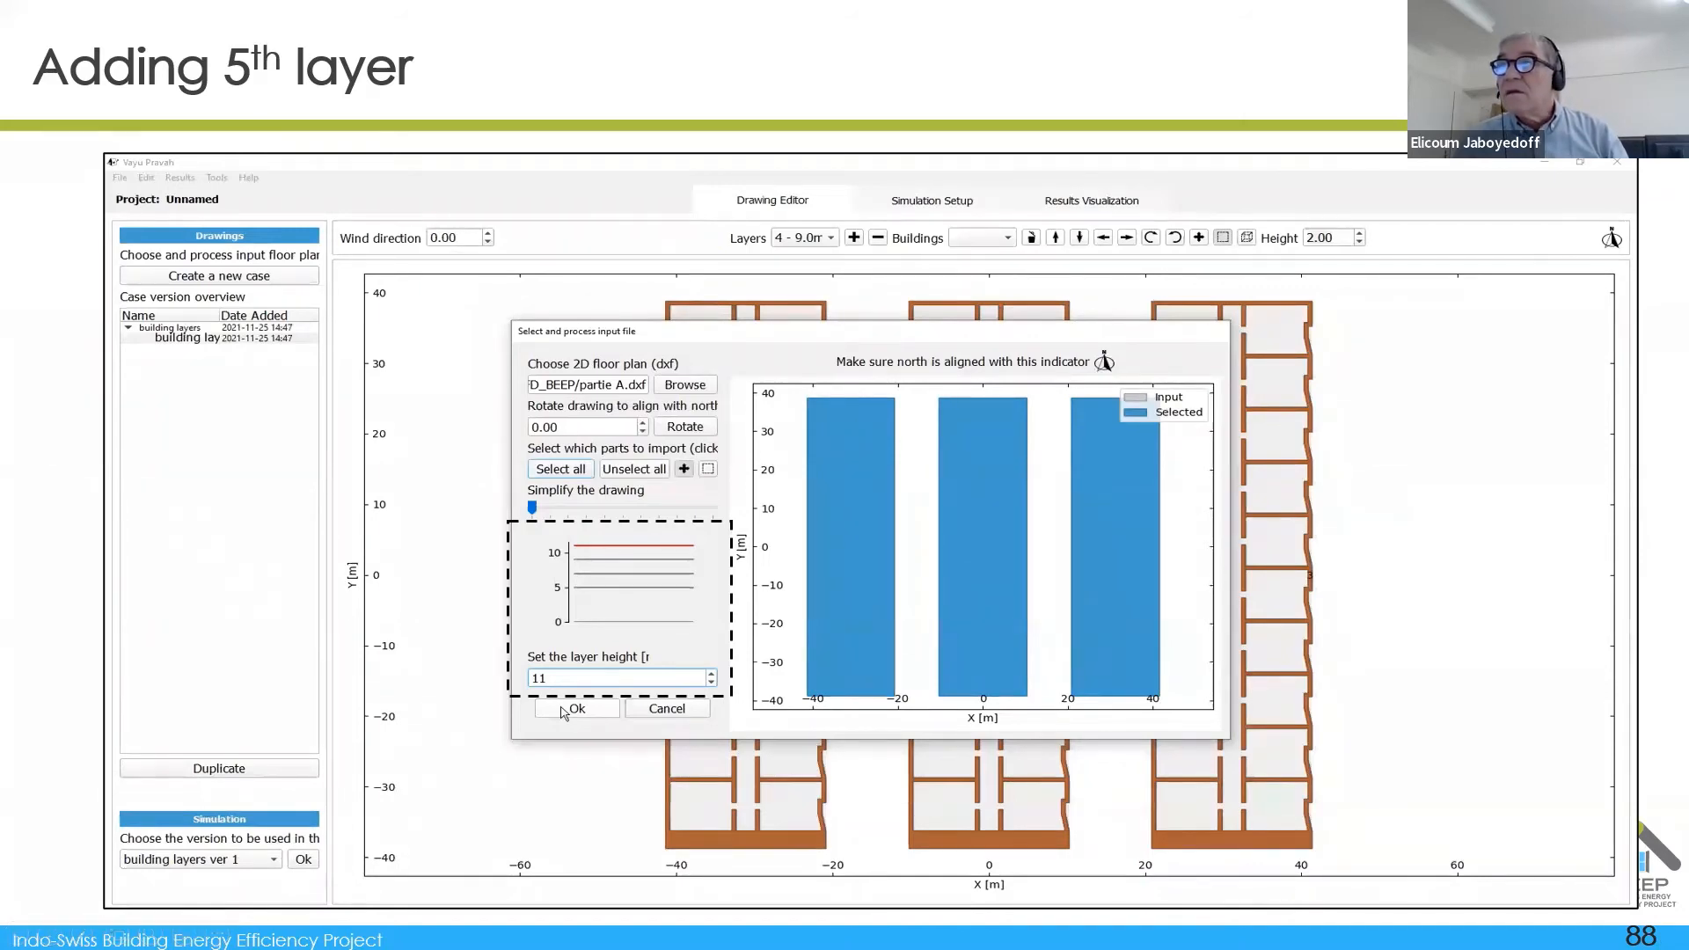
key(Right)
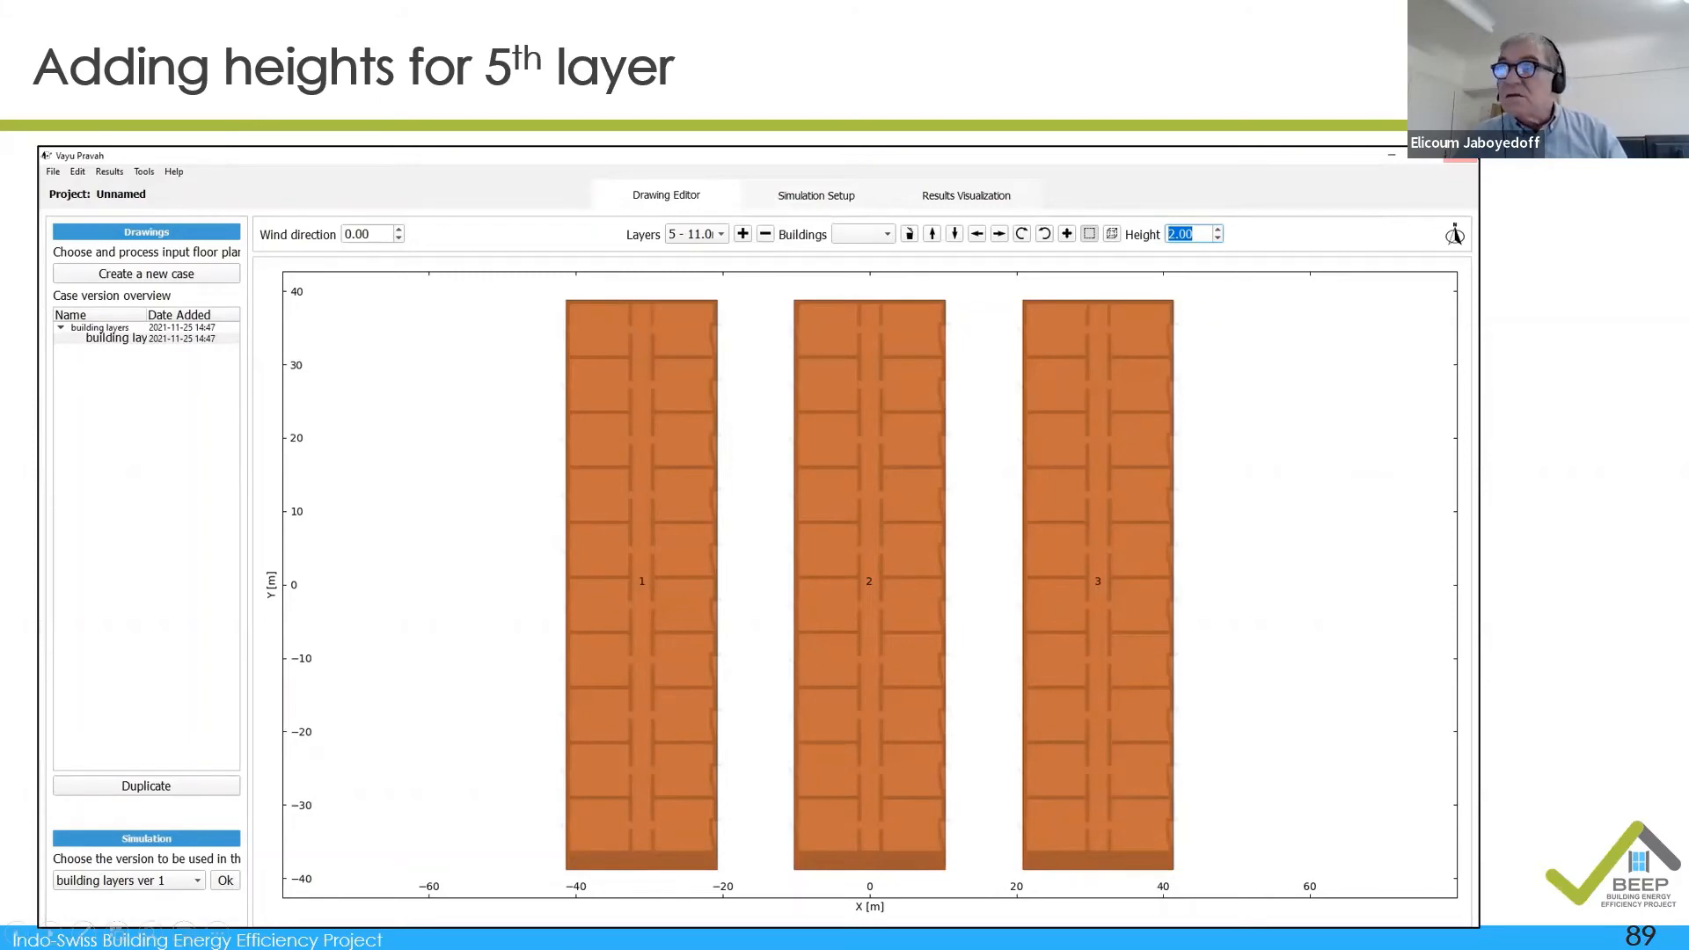
key(Right)
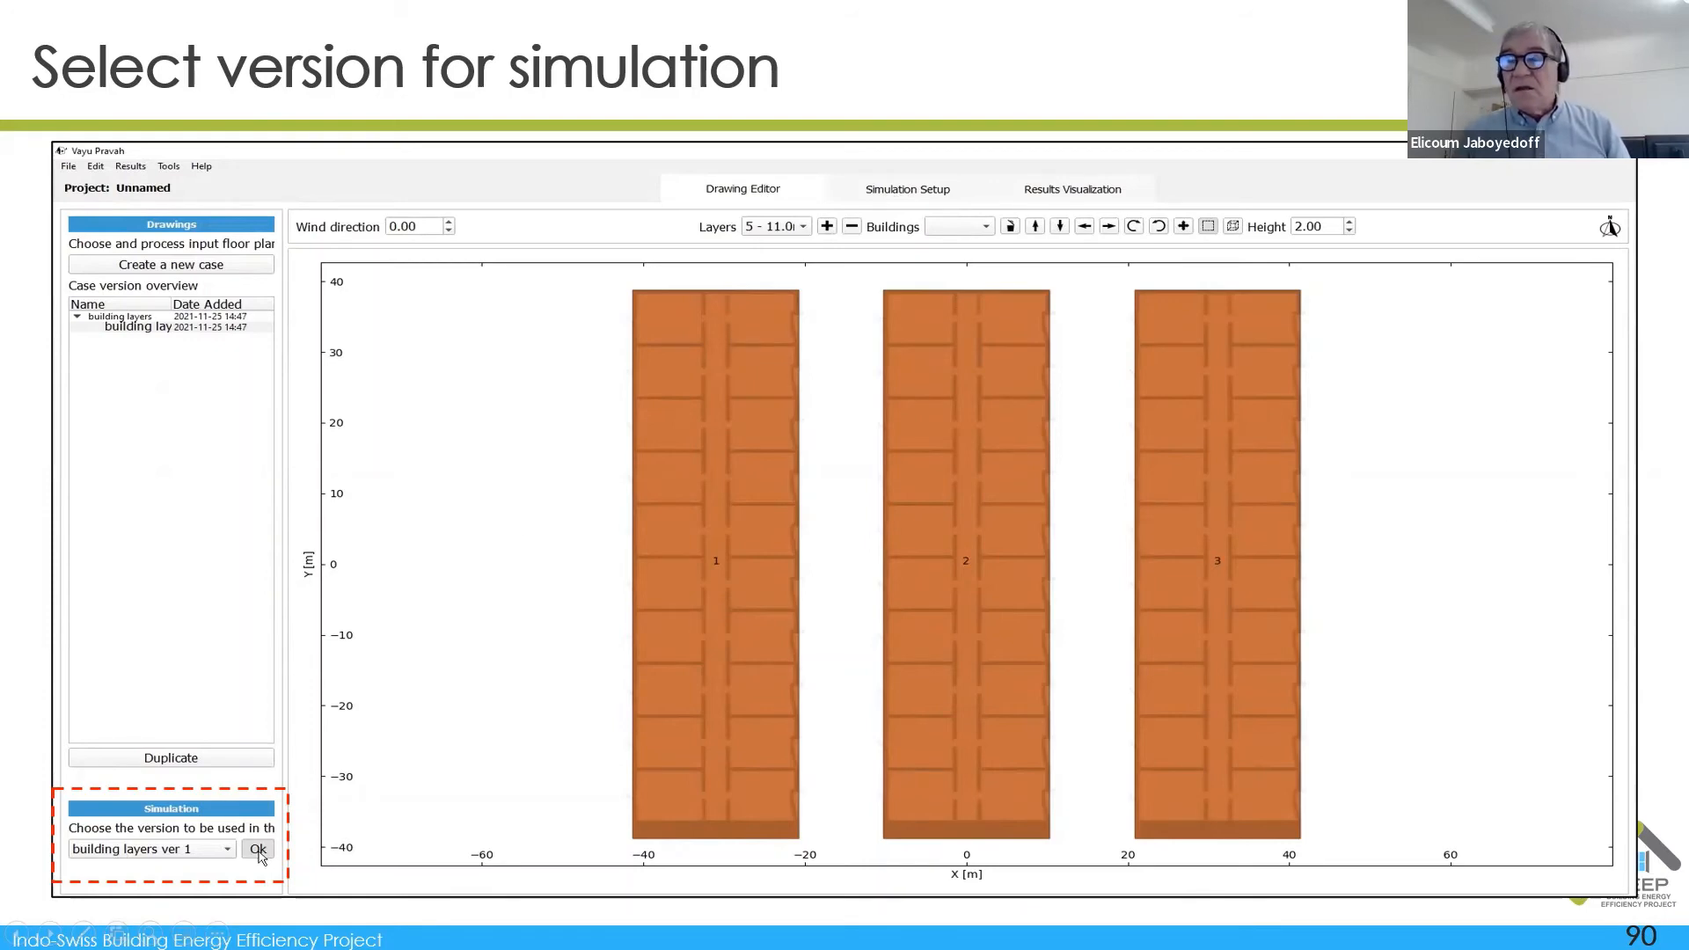
click(1292, 862)
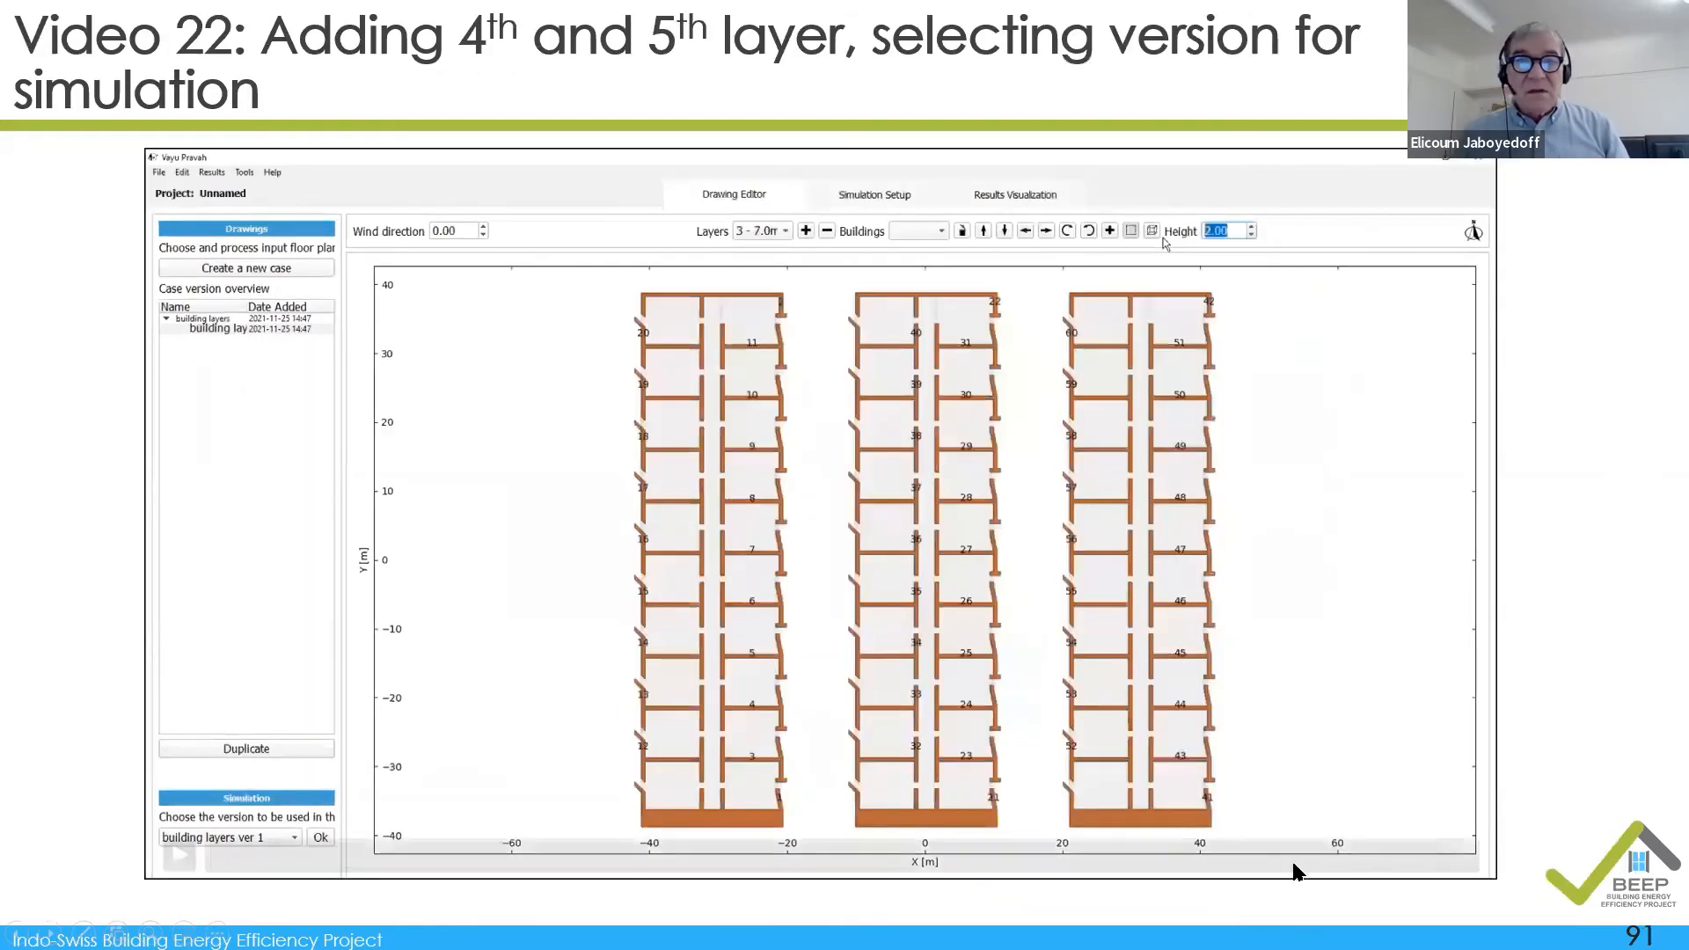
click(1583, 451)
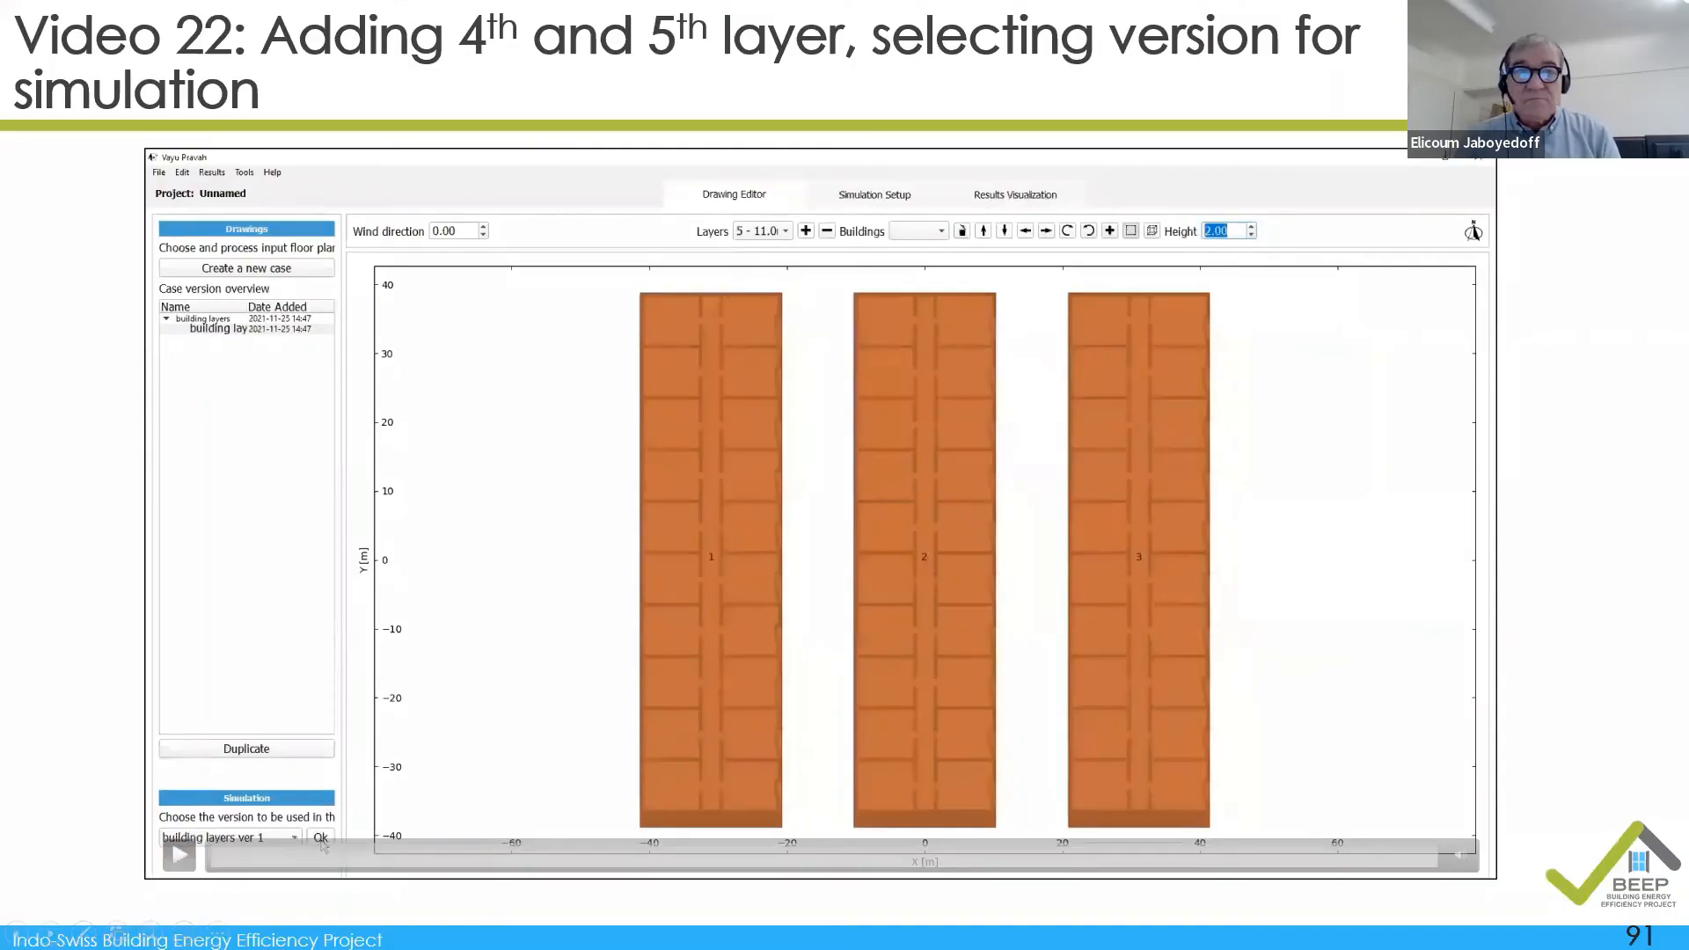
key(Right)
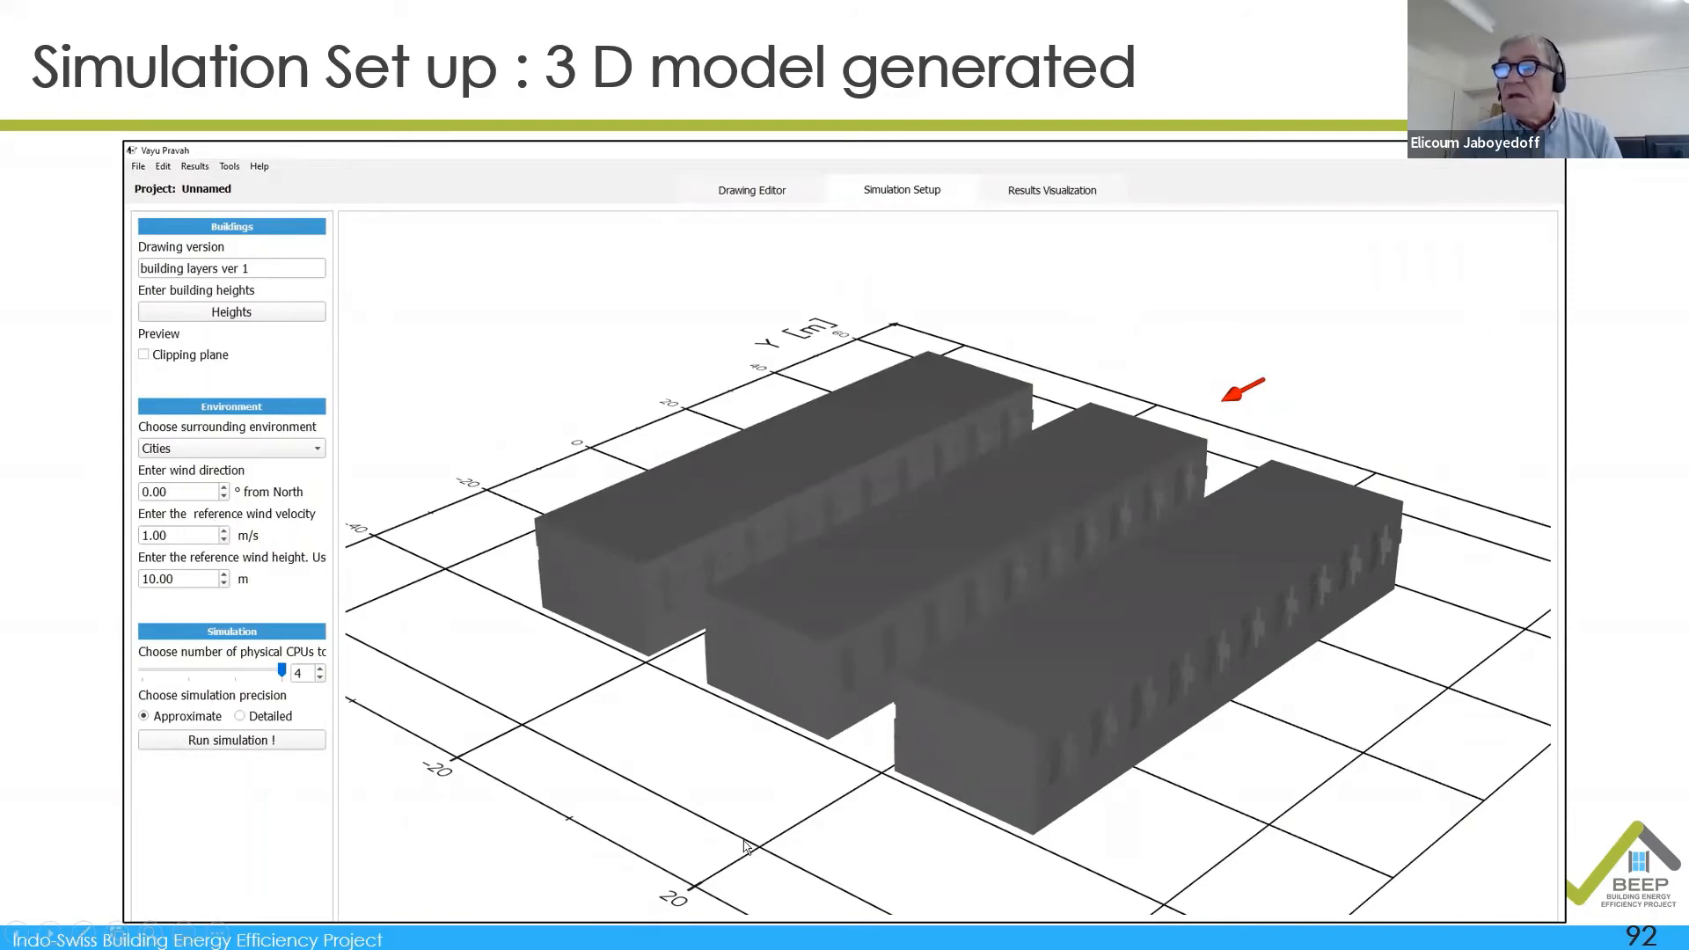
key(Right)
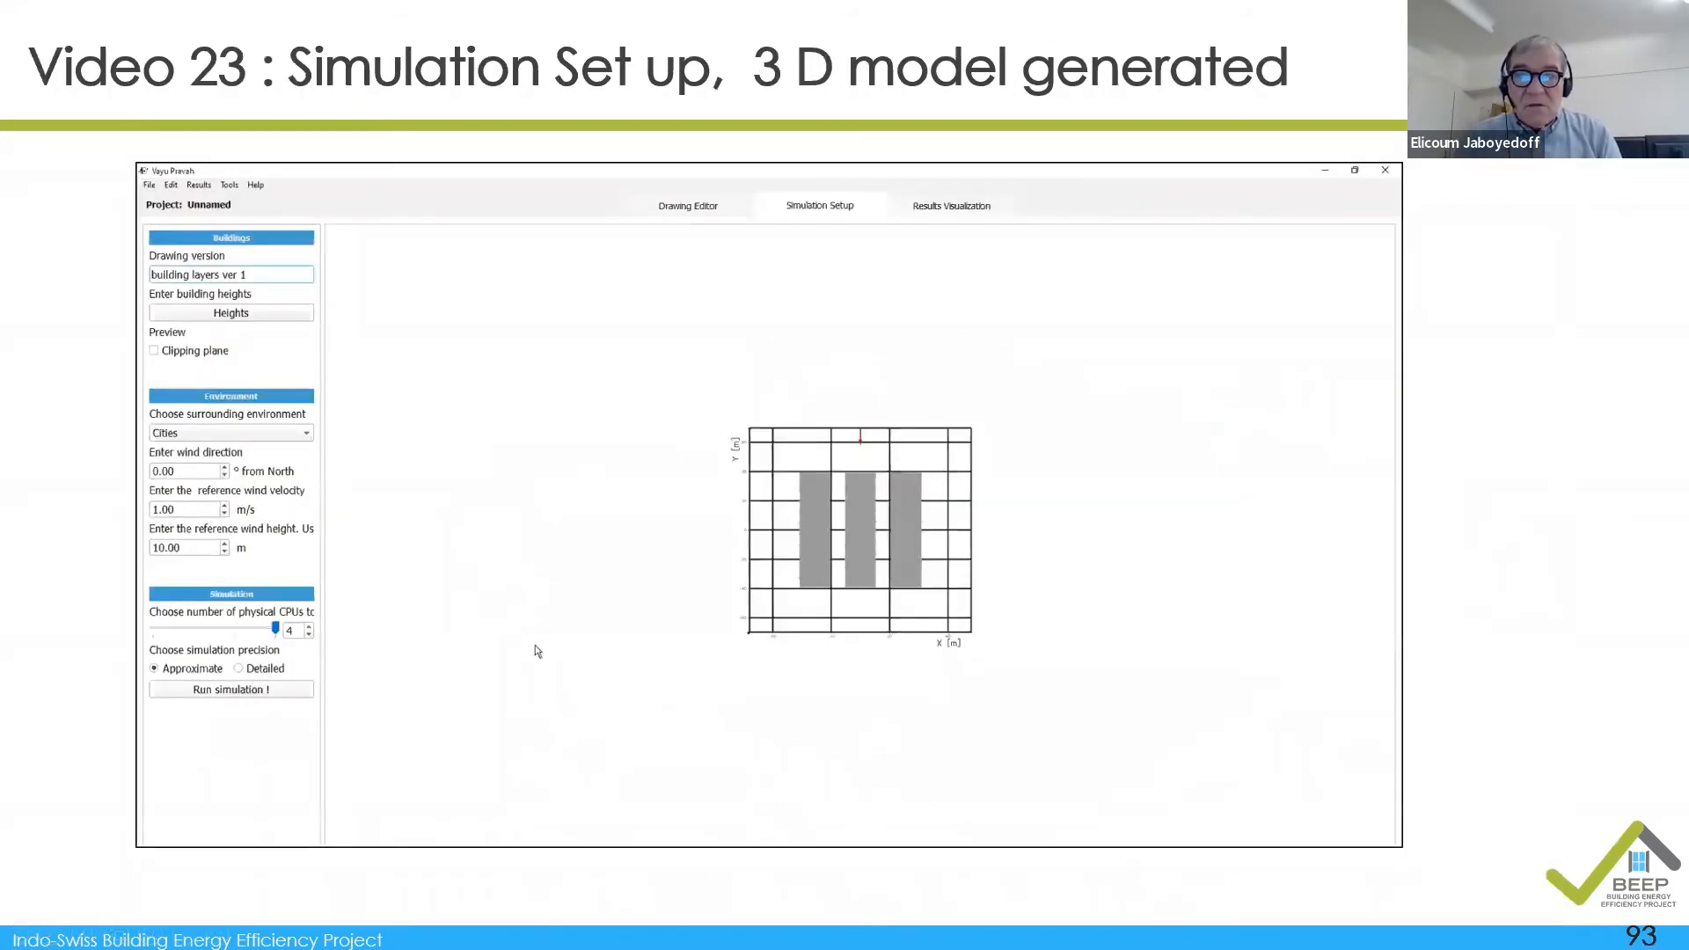
click(1489, 582)
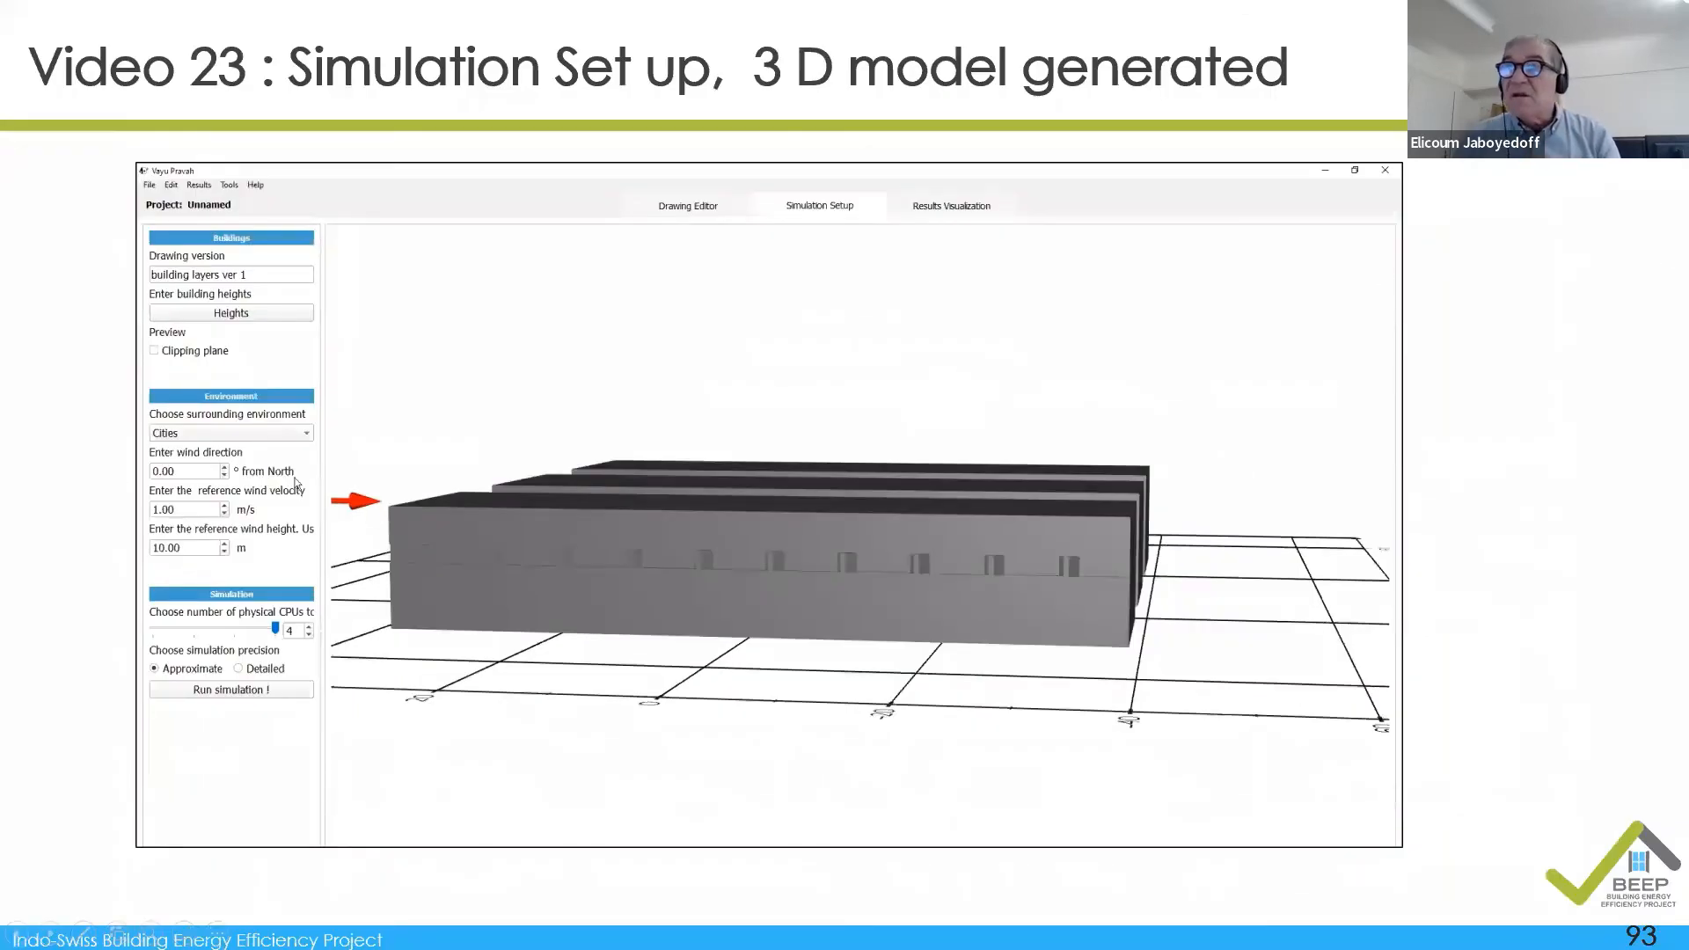
key(Right)
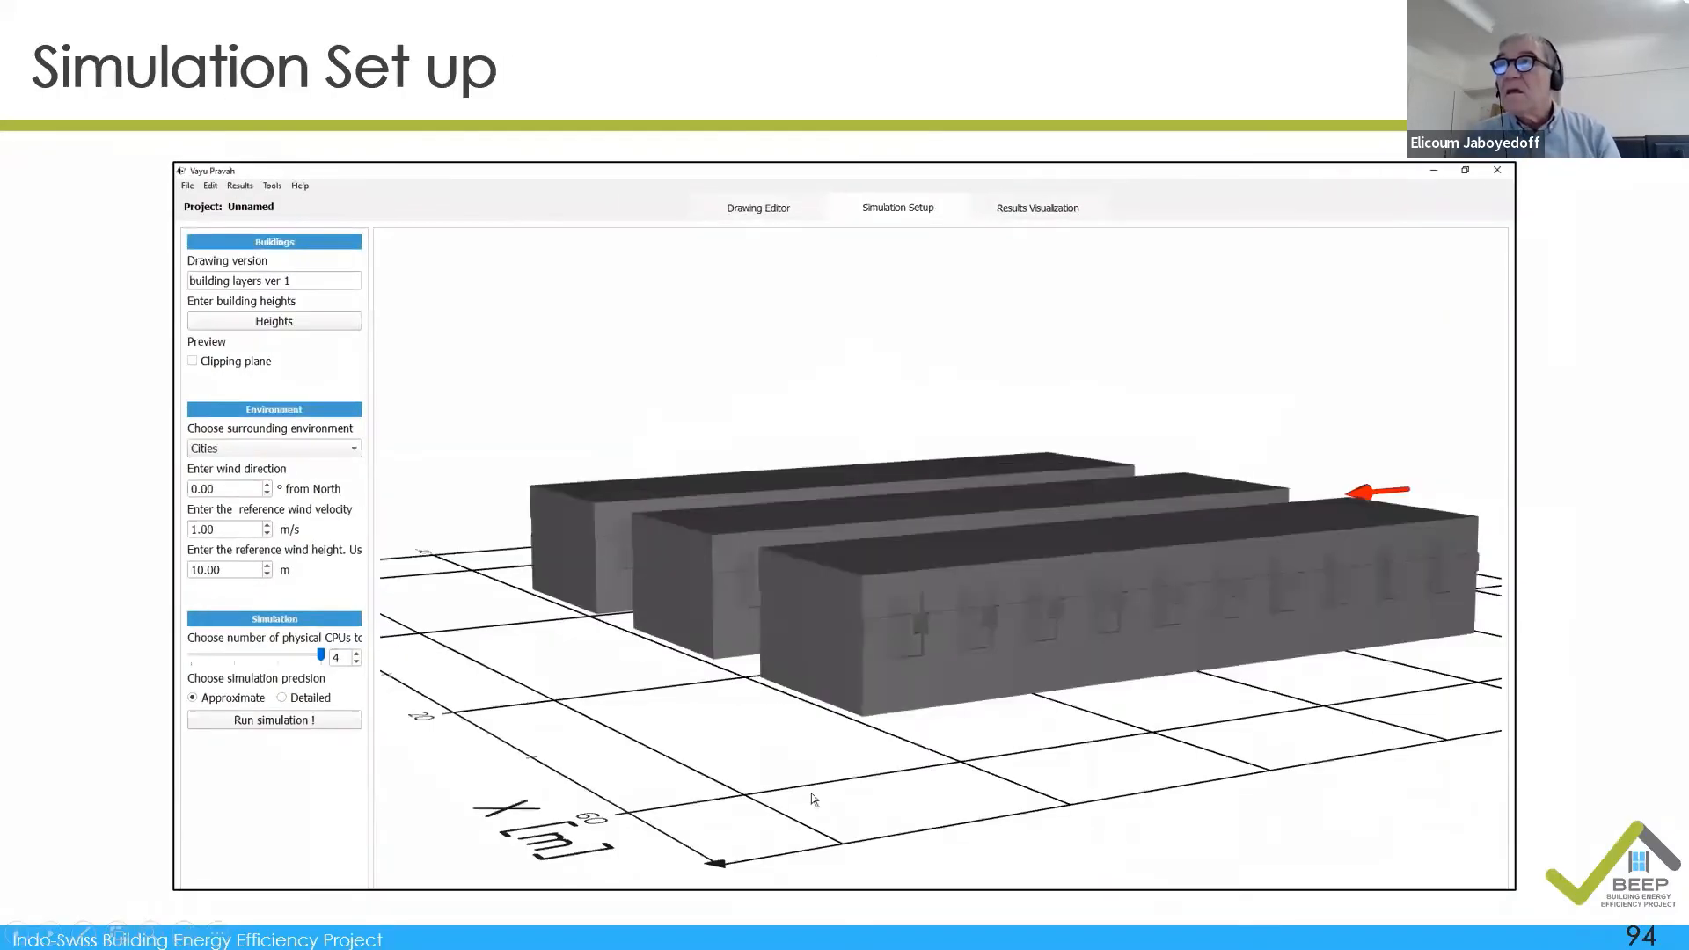
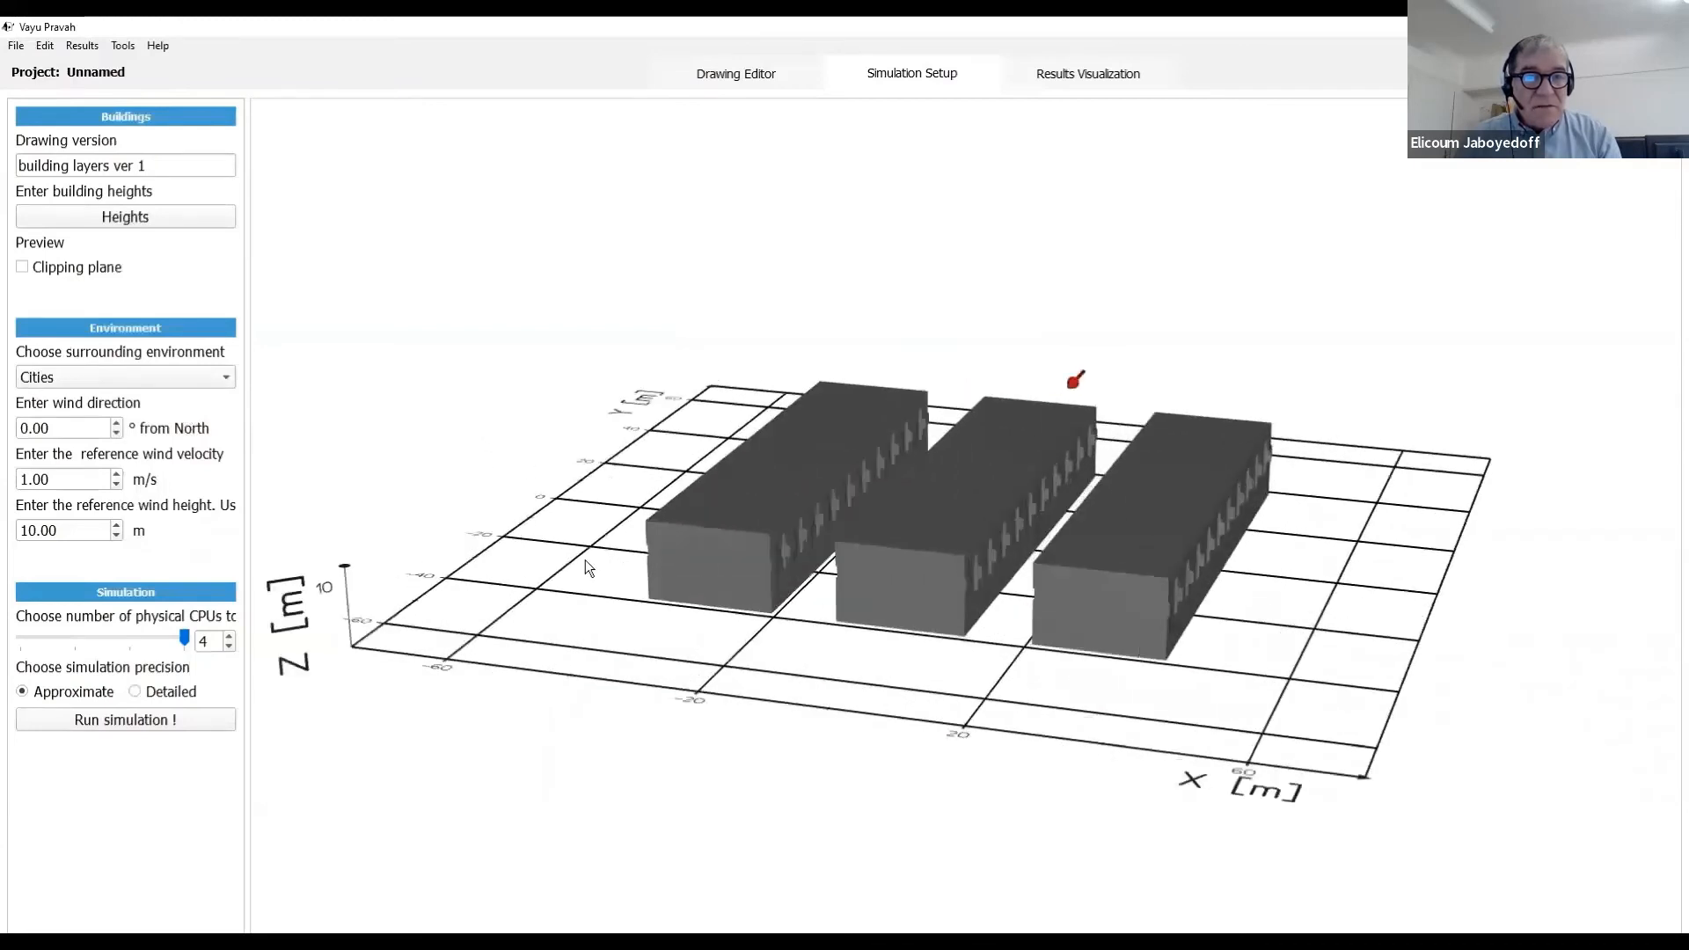
Step: Inspect the inside of the 3D buildings with a -Z clipping plane at 9.00, and turn the clipping plane off
click(22, 267)
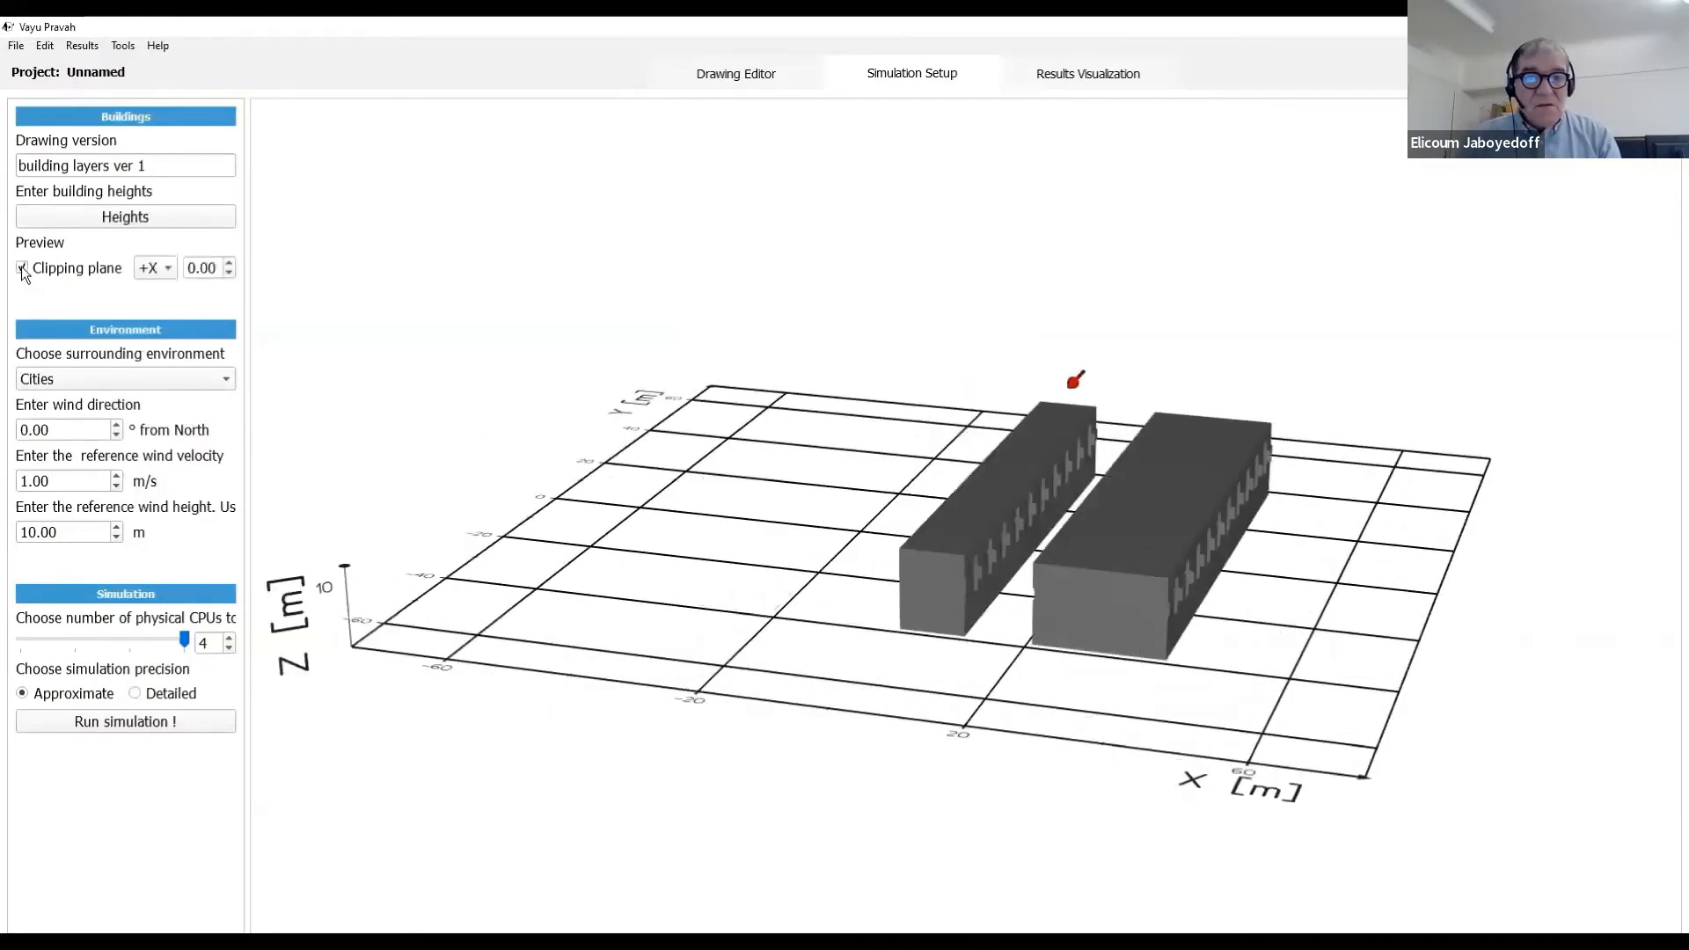
click(170, 269)
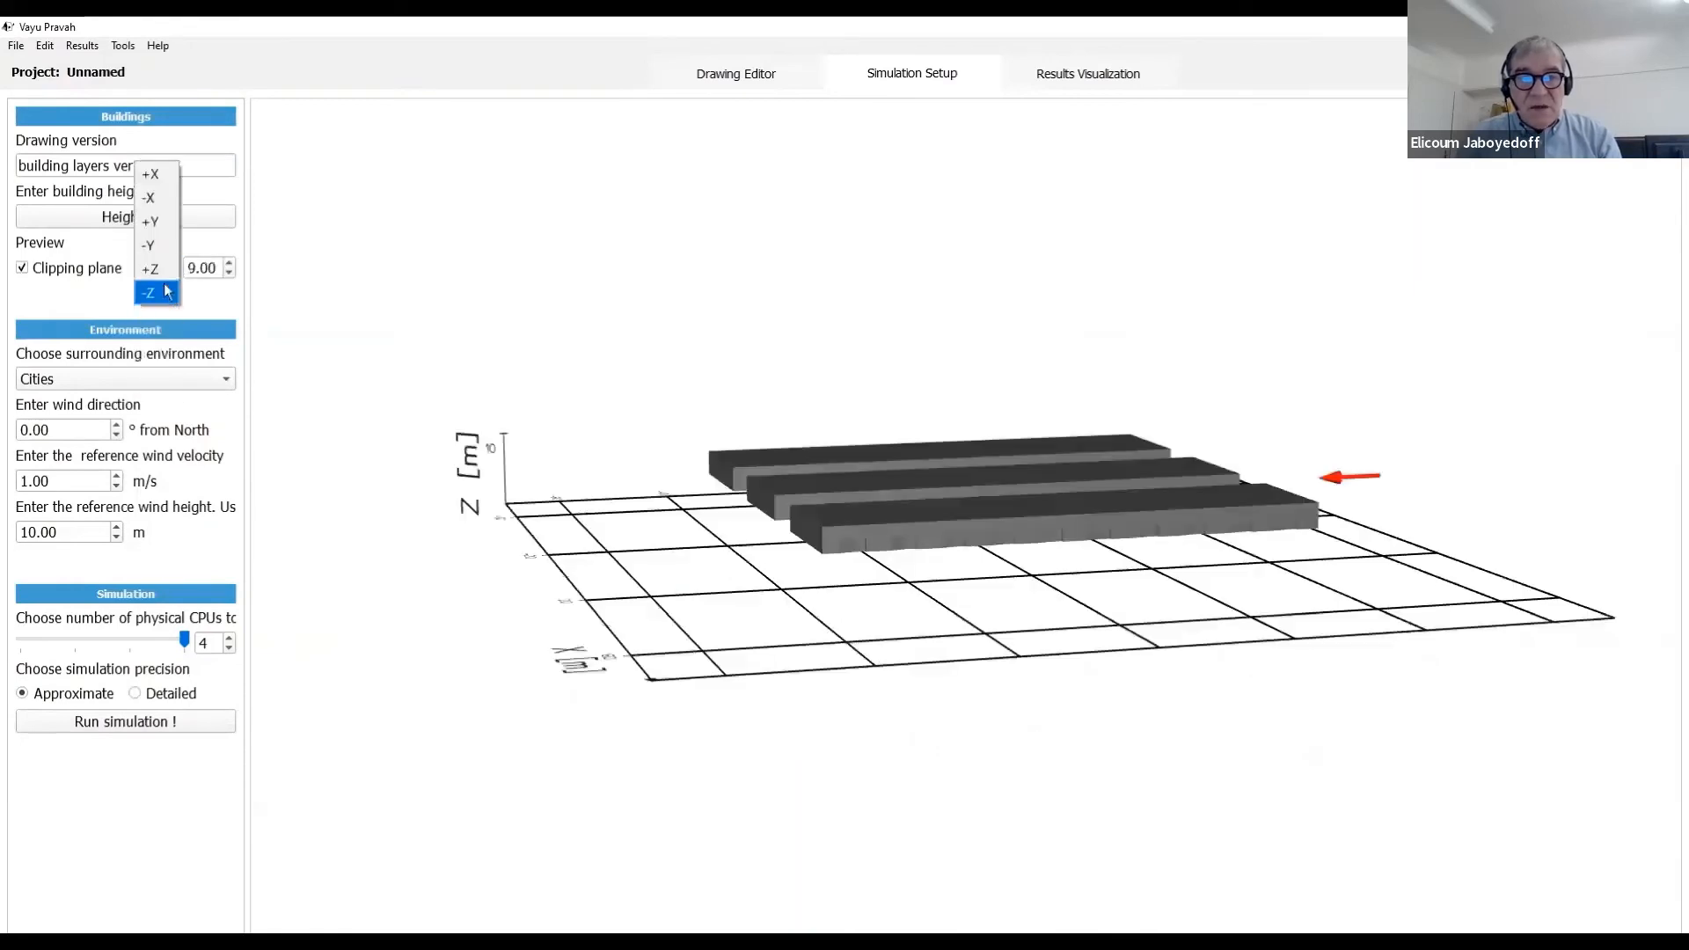
click(164, 291)
drag(684, 677, 720, 683)
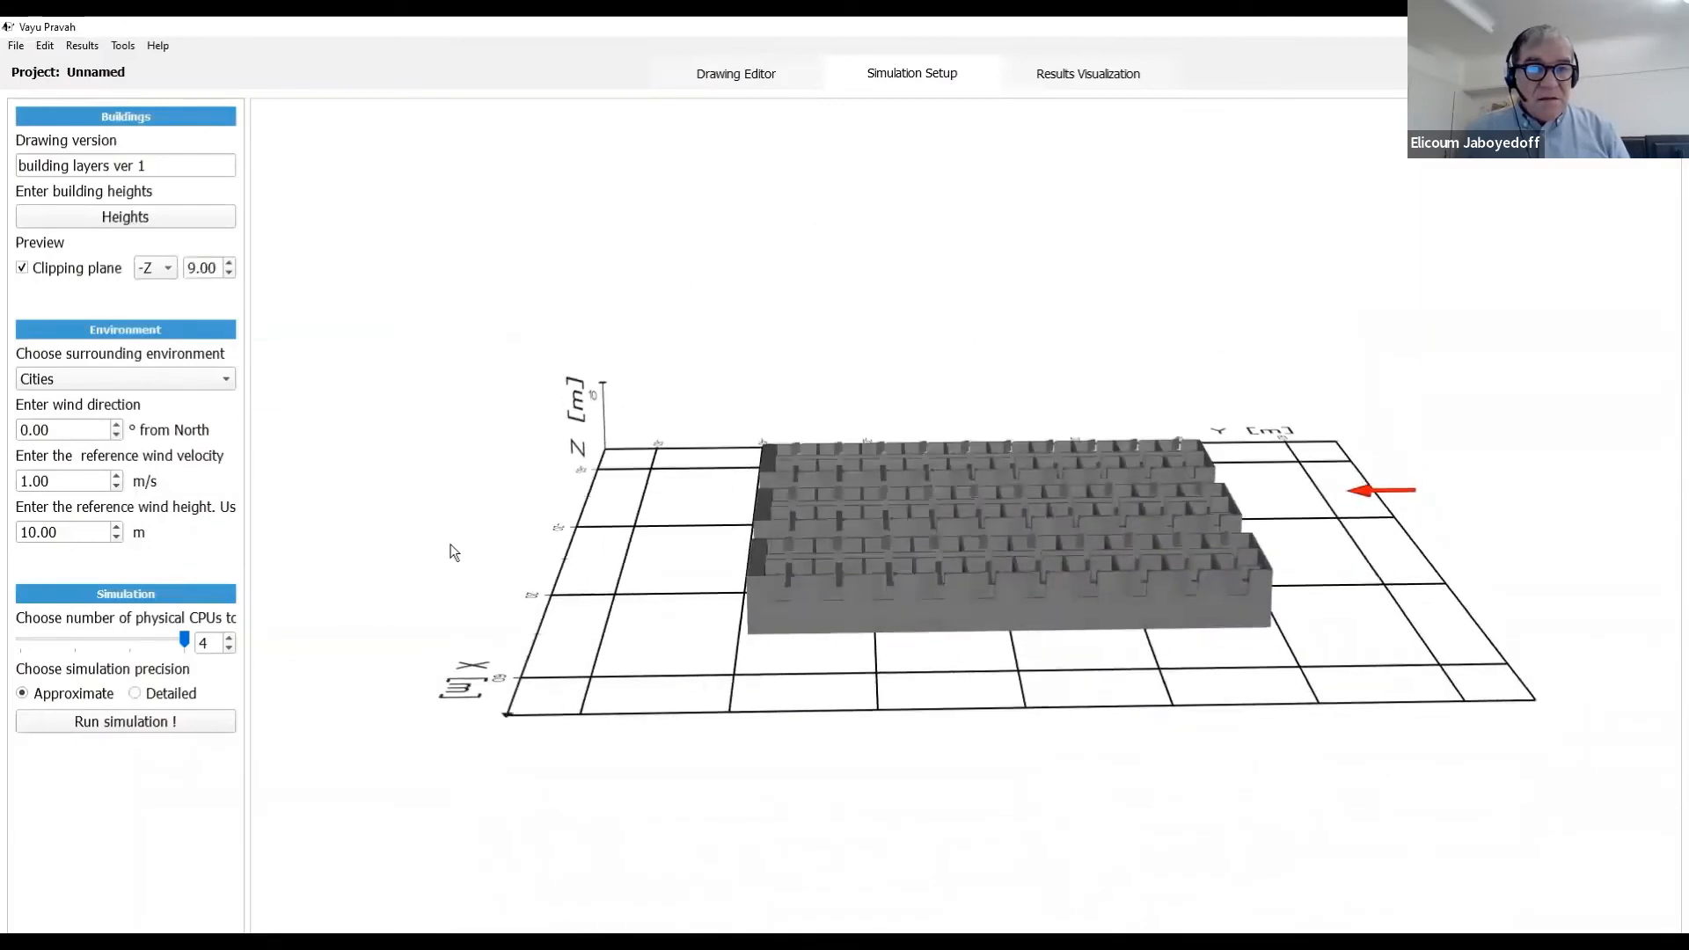
click(22, 268)
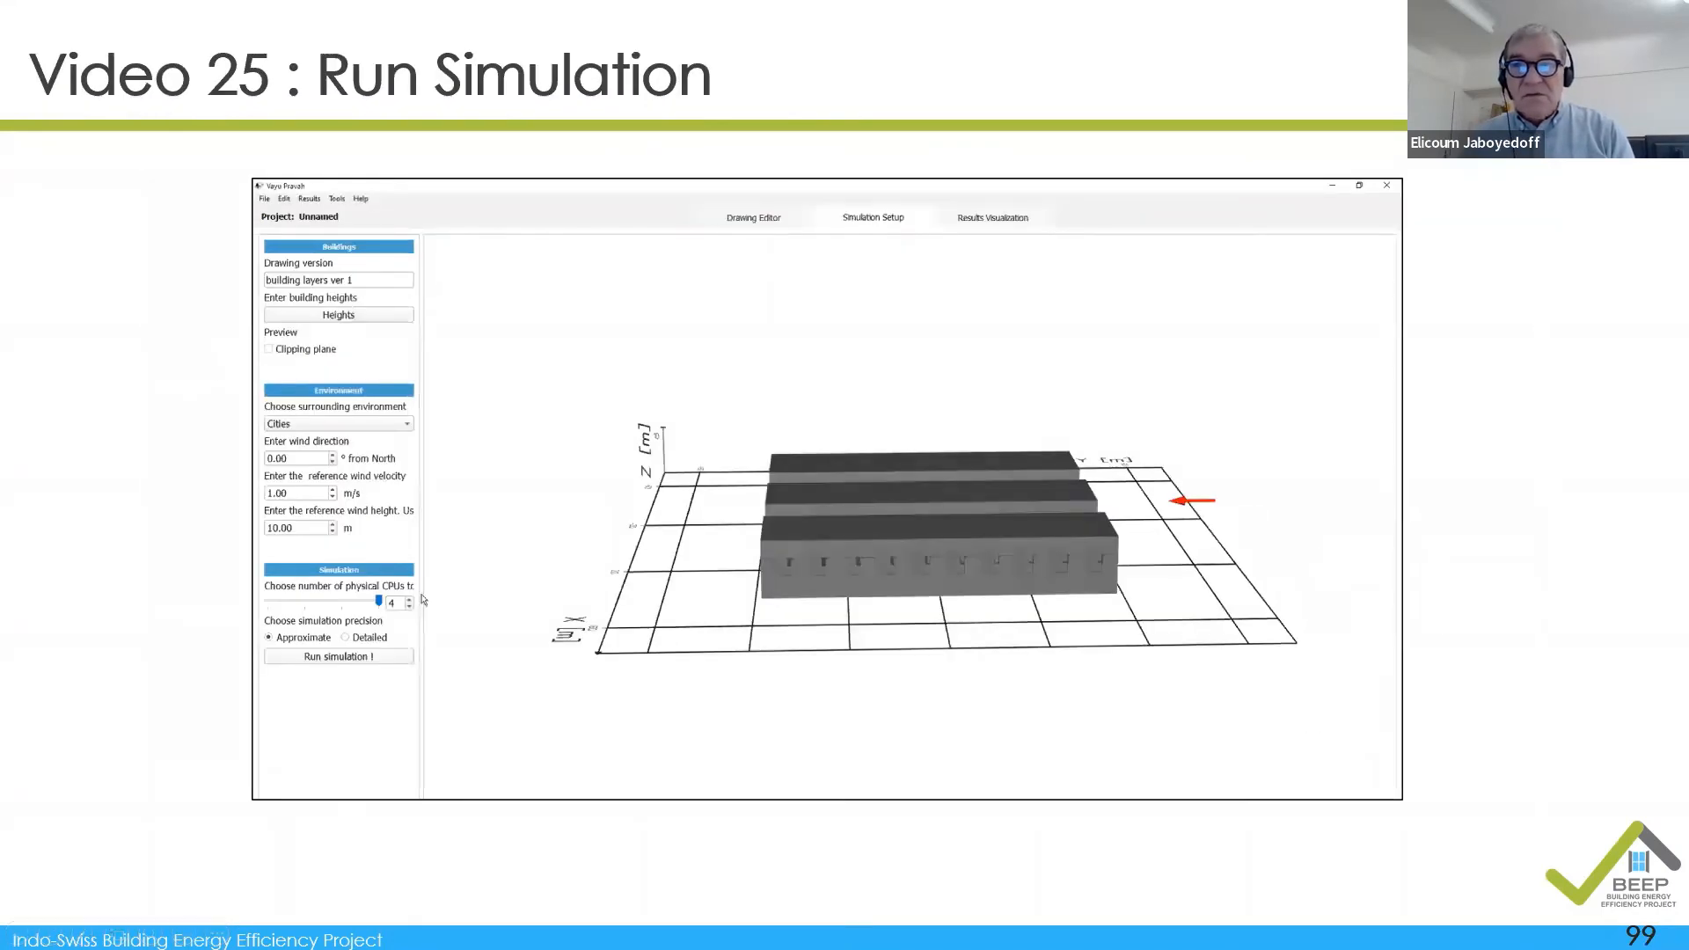
click(1592, 711)
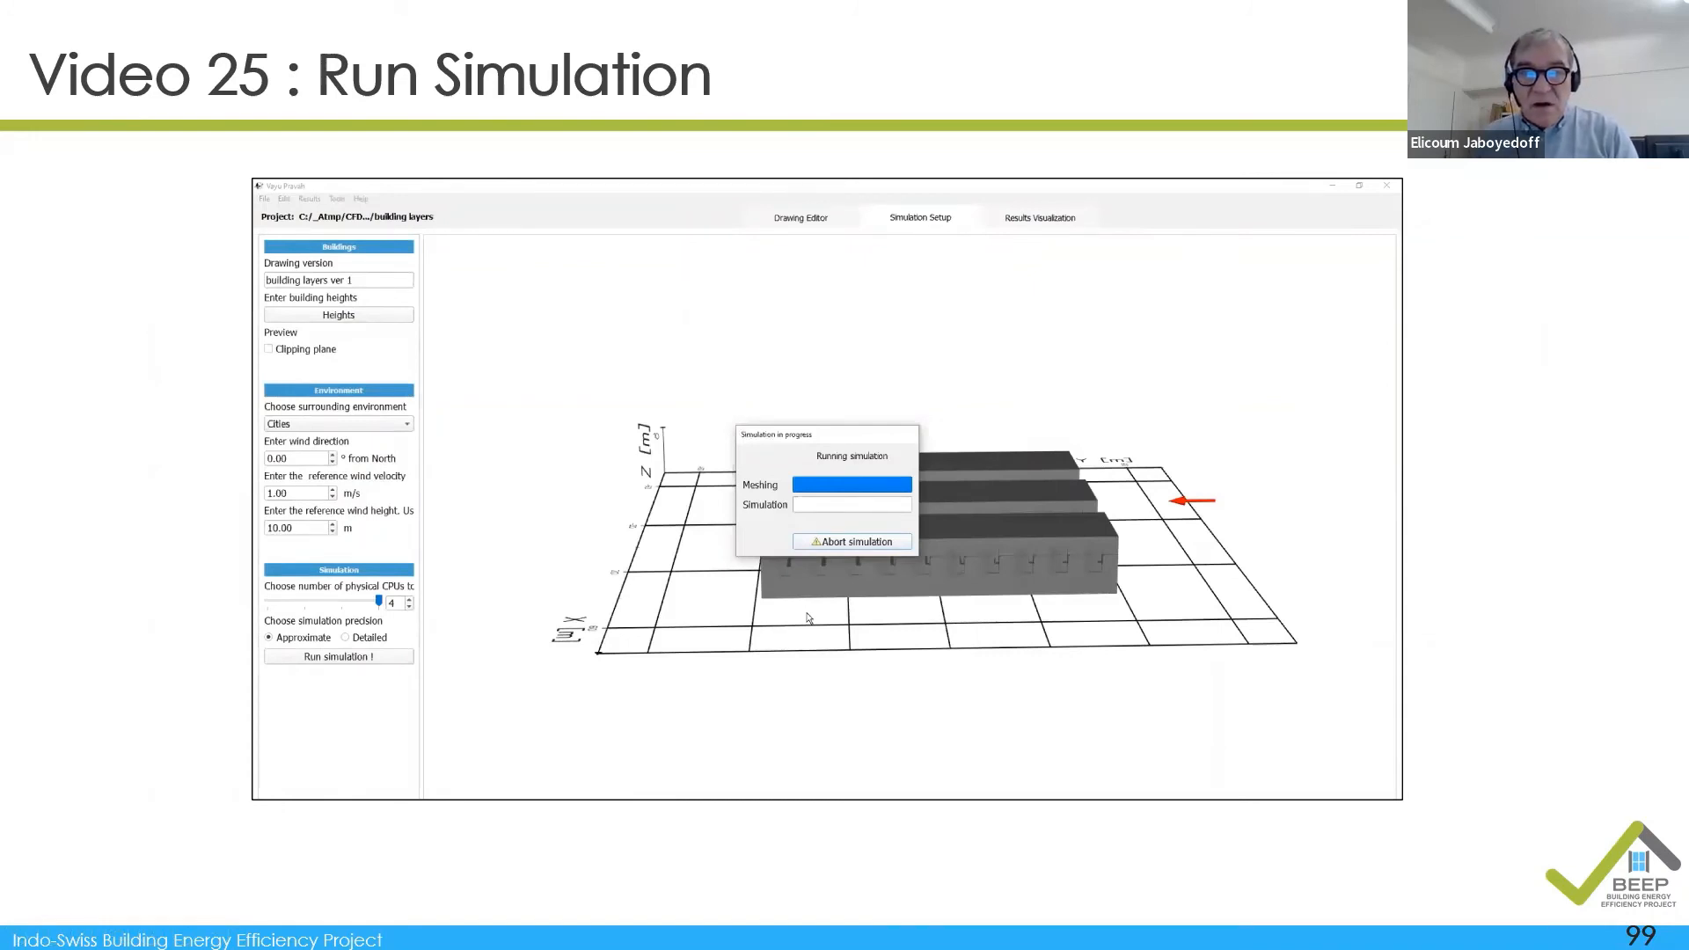
mouse_move(337, 581)
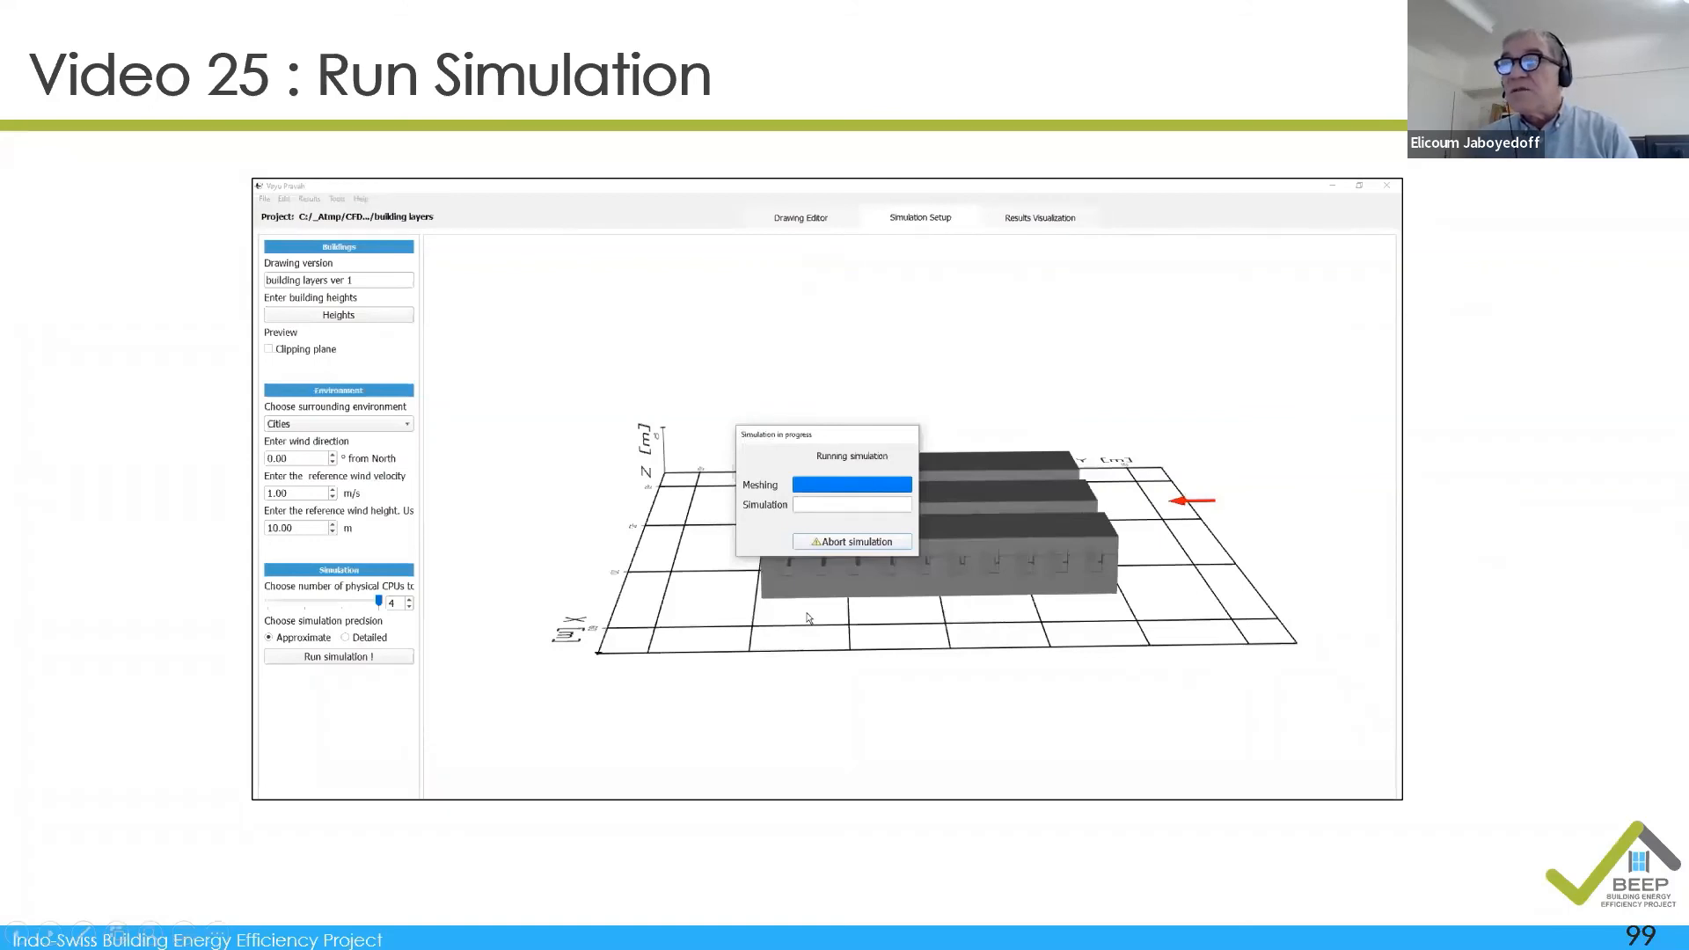
key(Right)
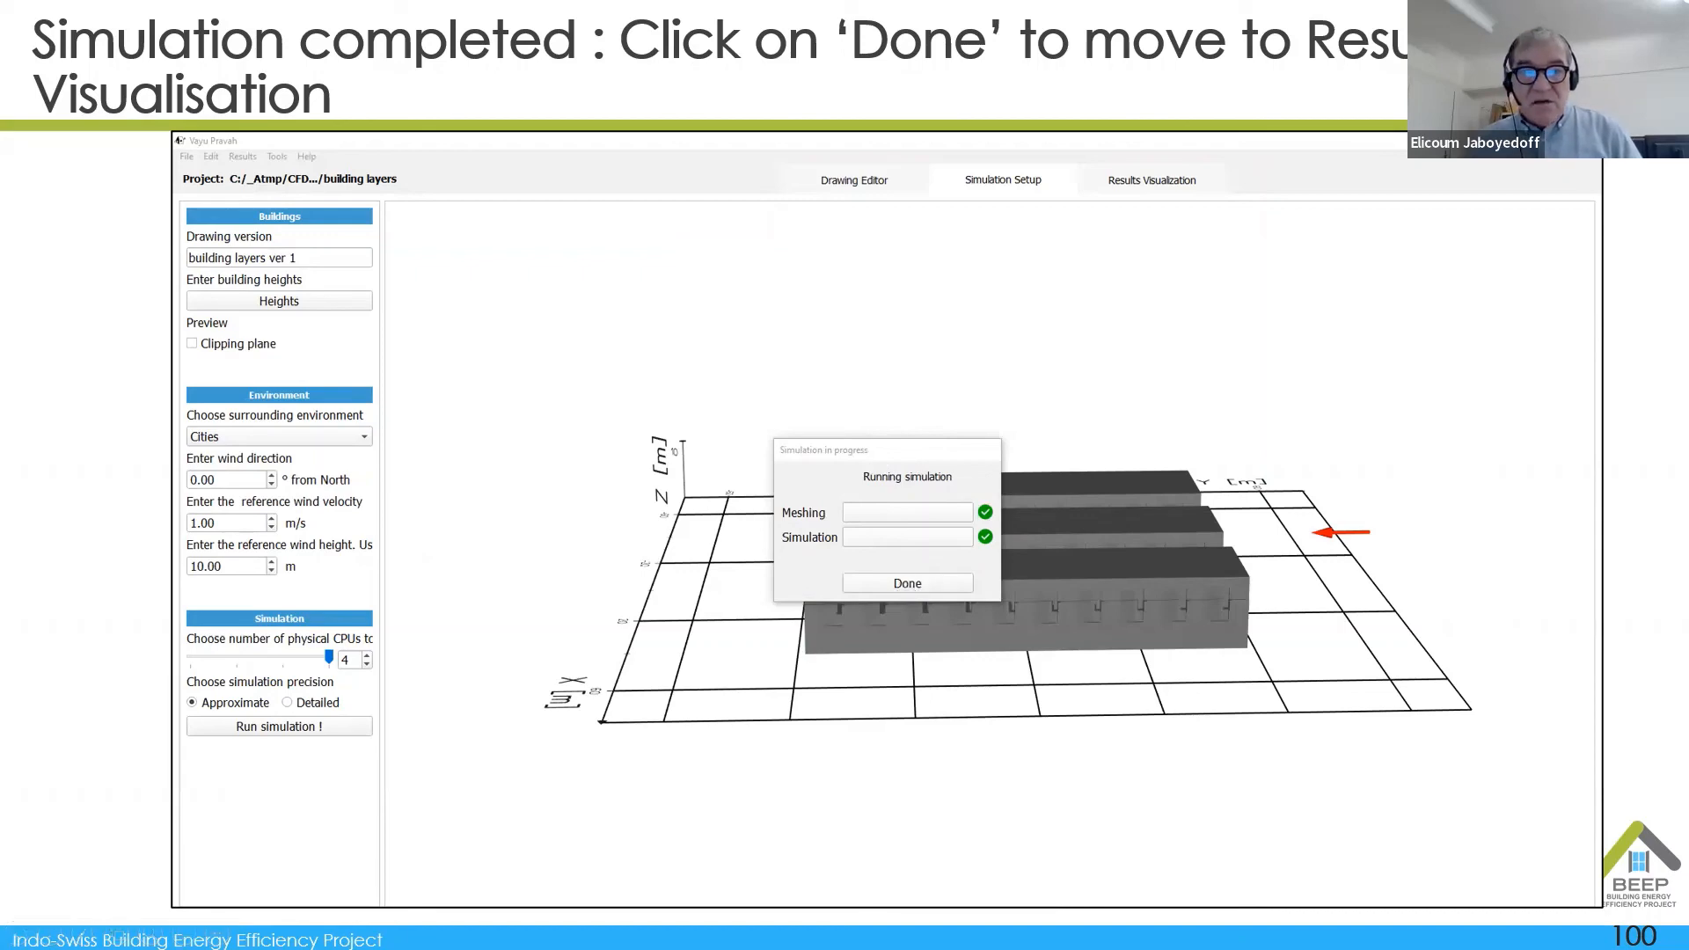
key(Right)
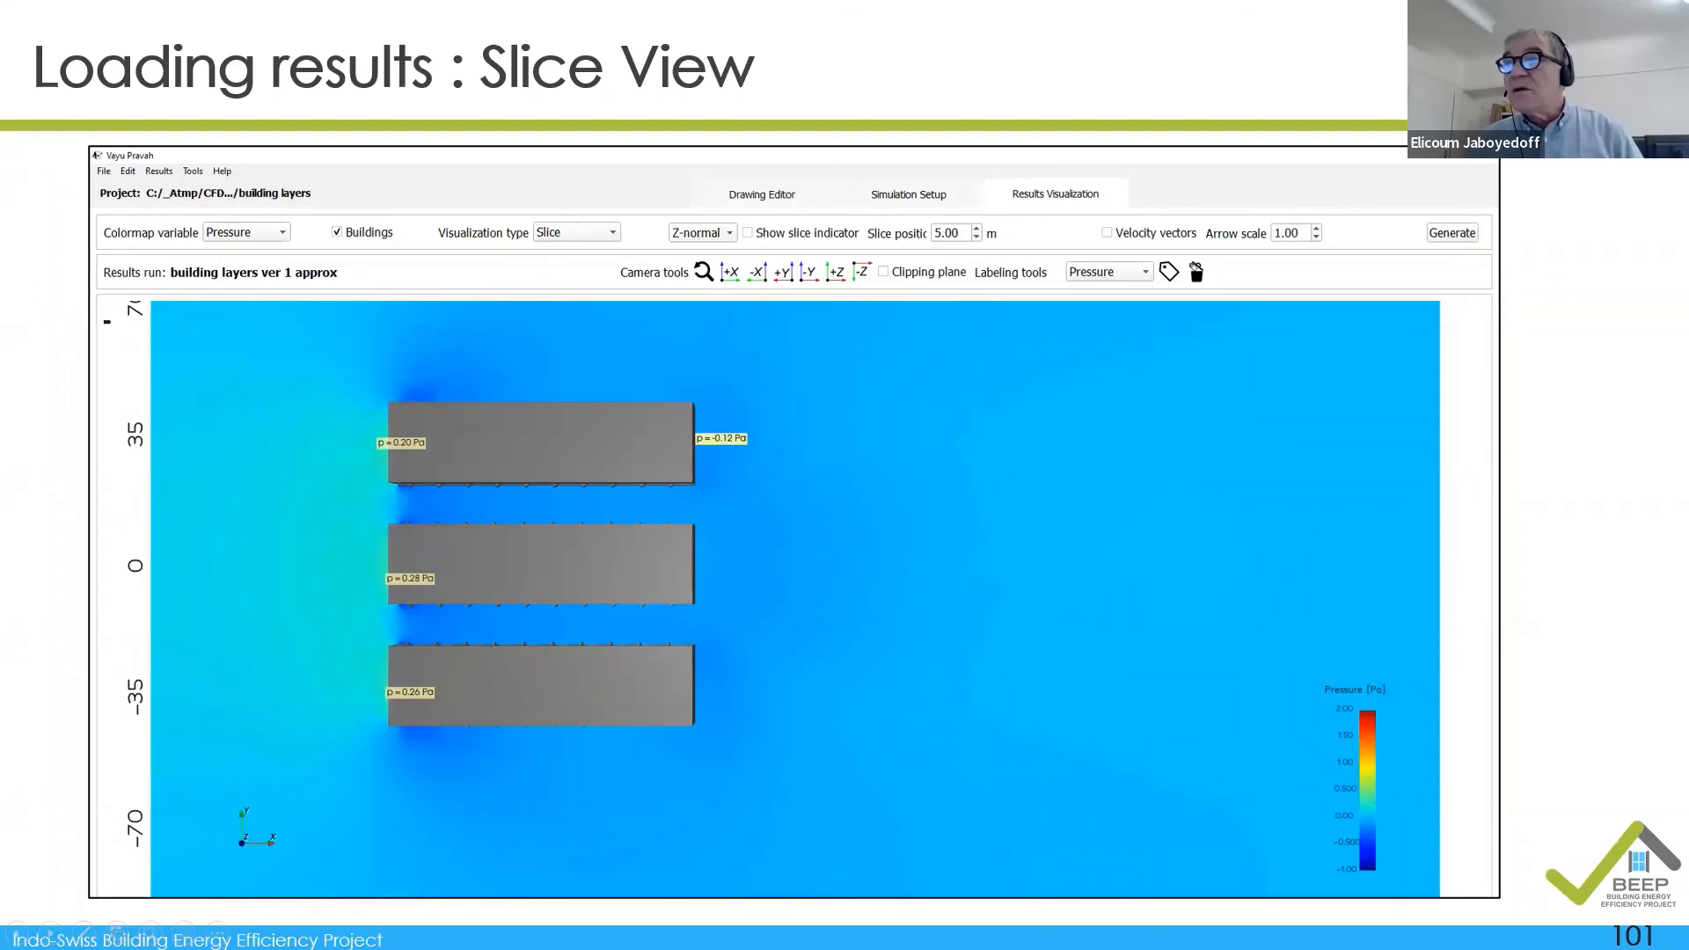
key(Right)
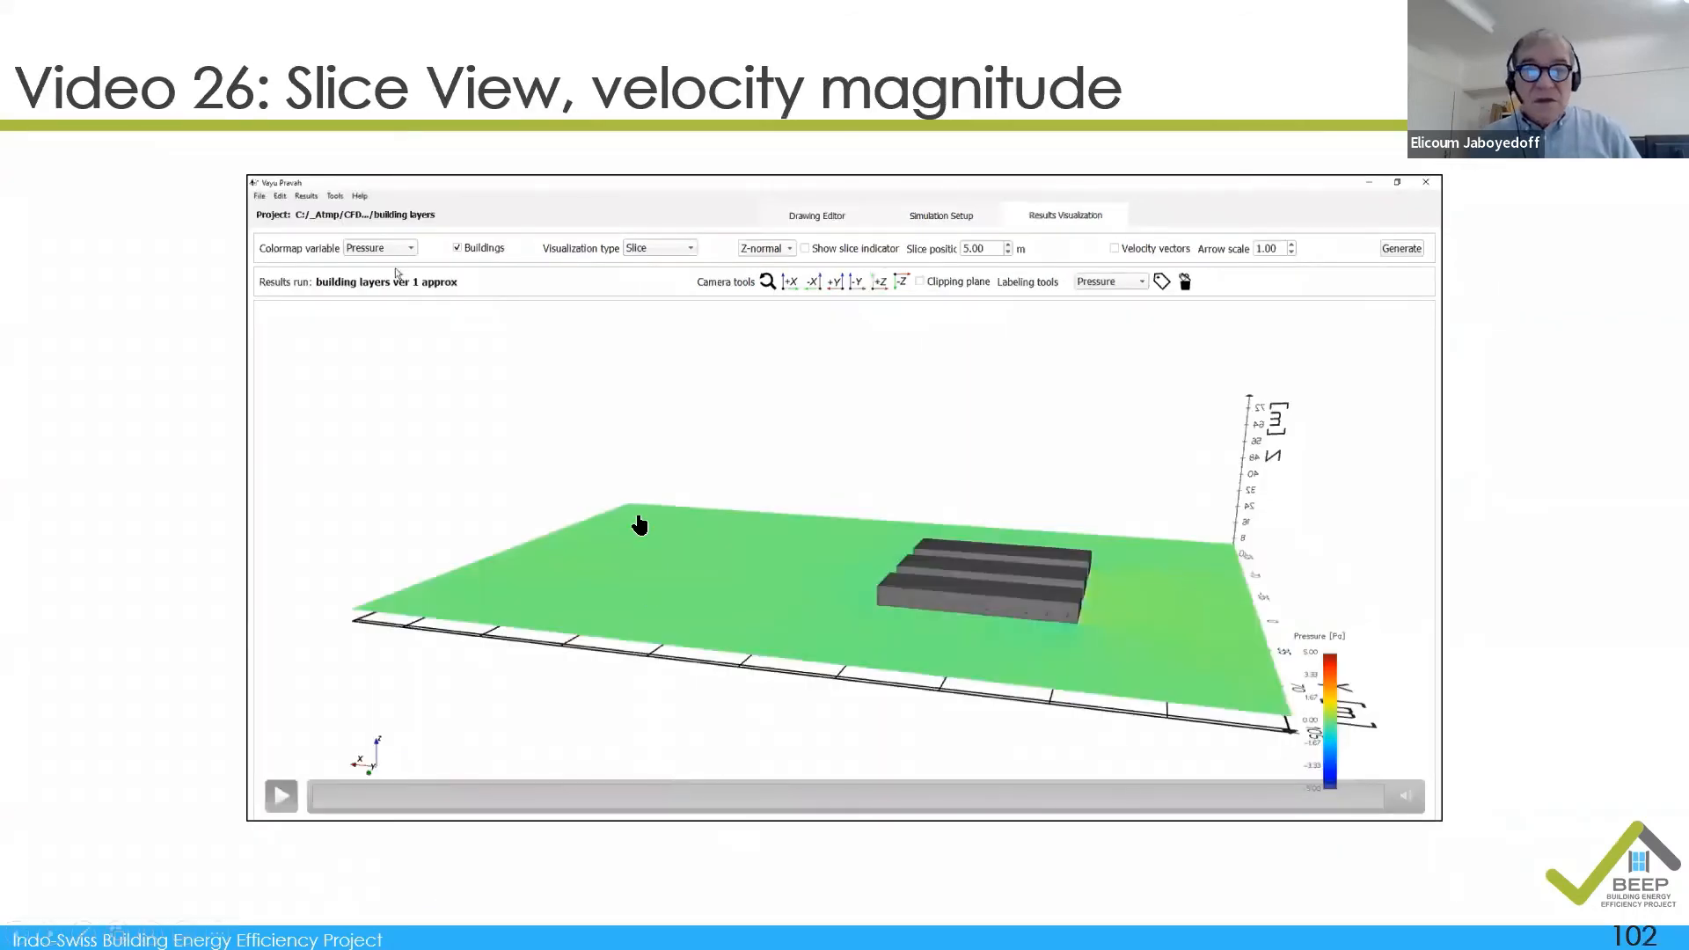
click(1461, 336)
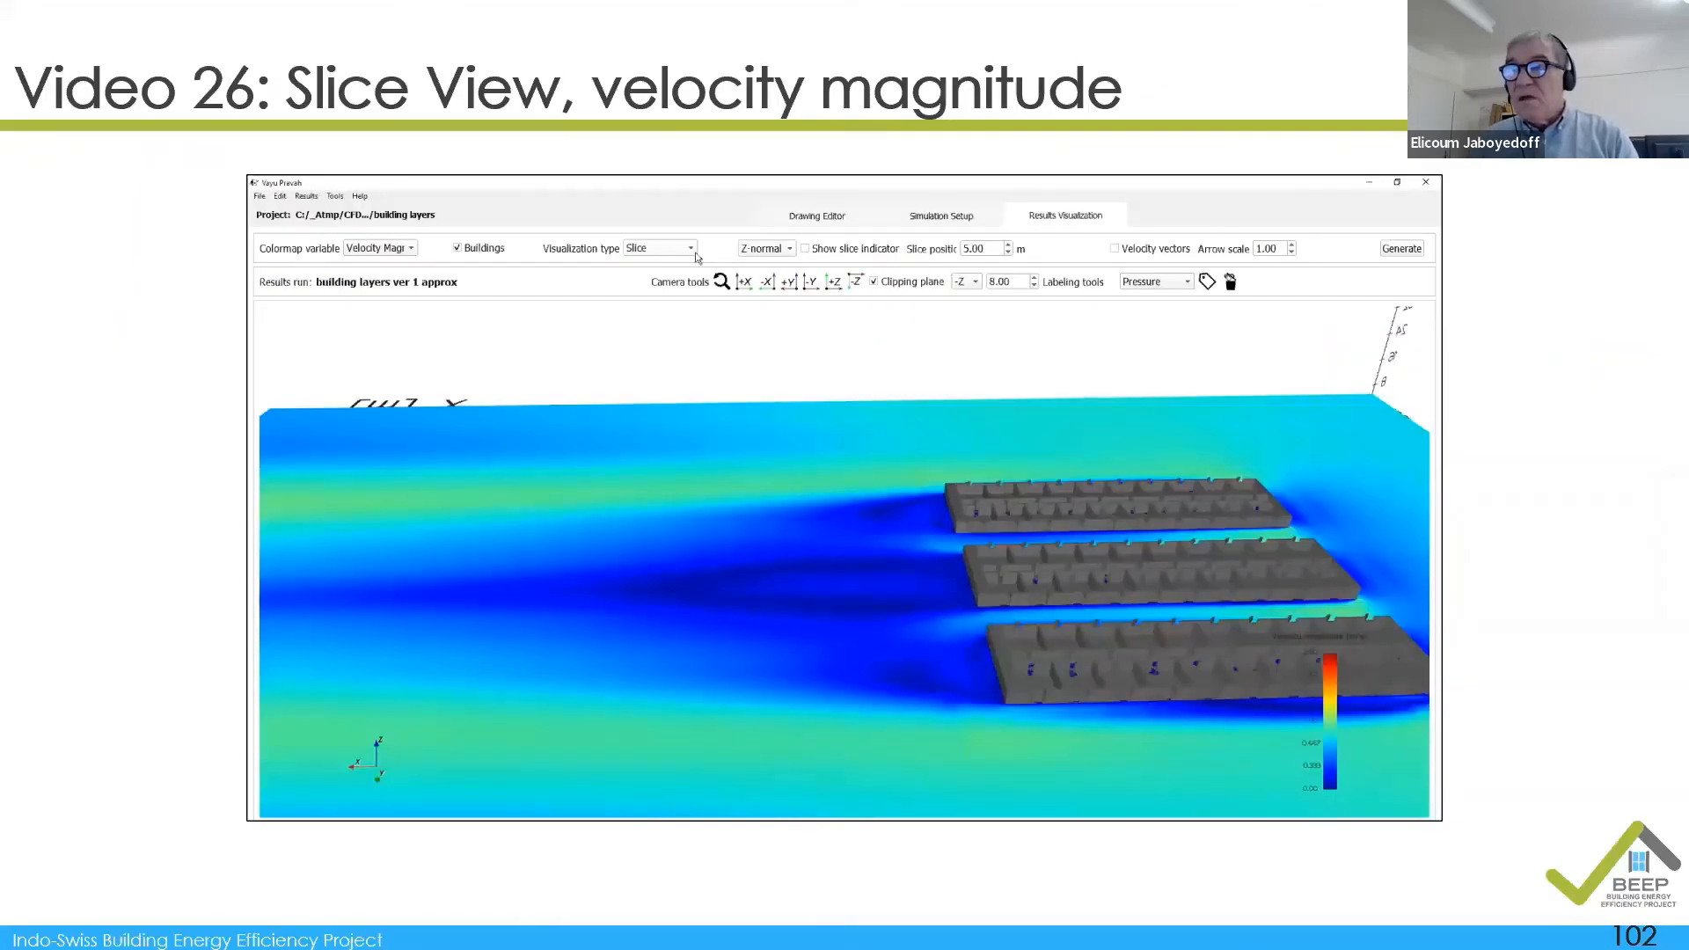
key(Right)
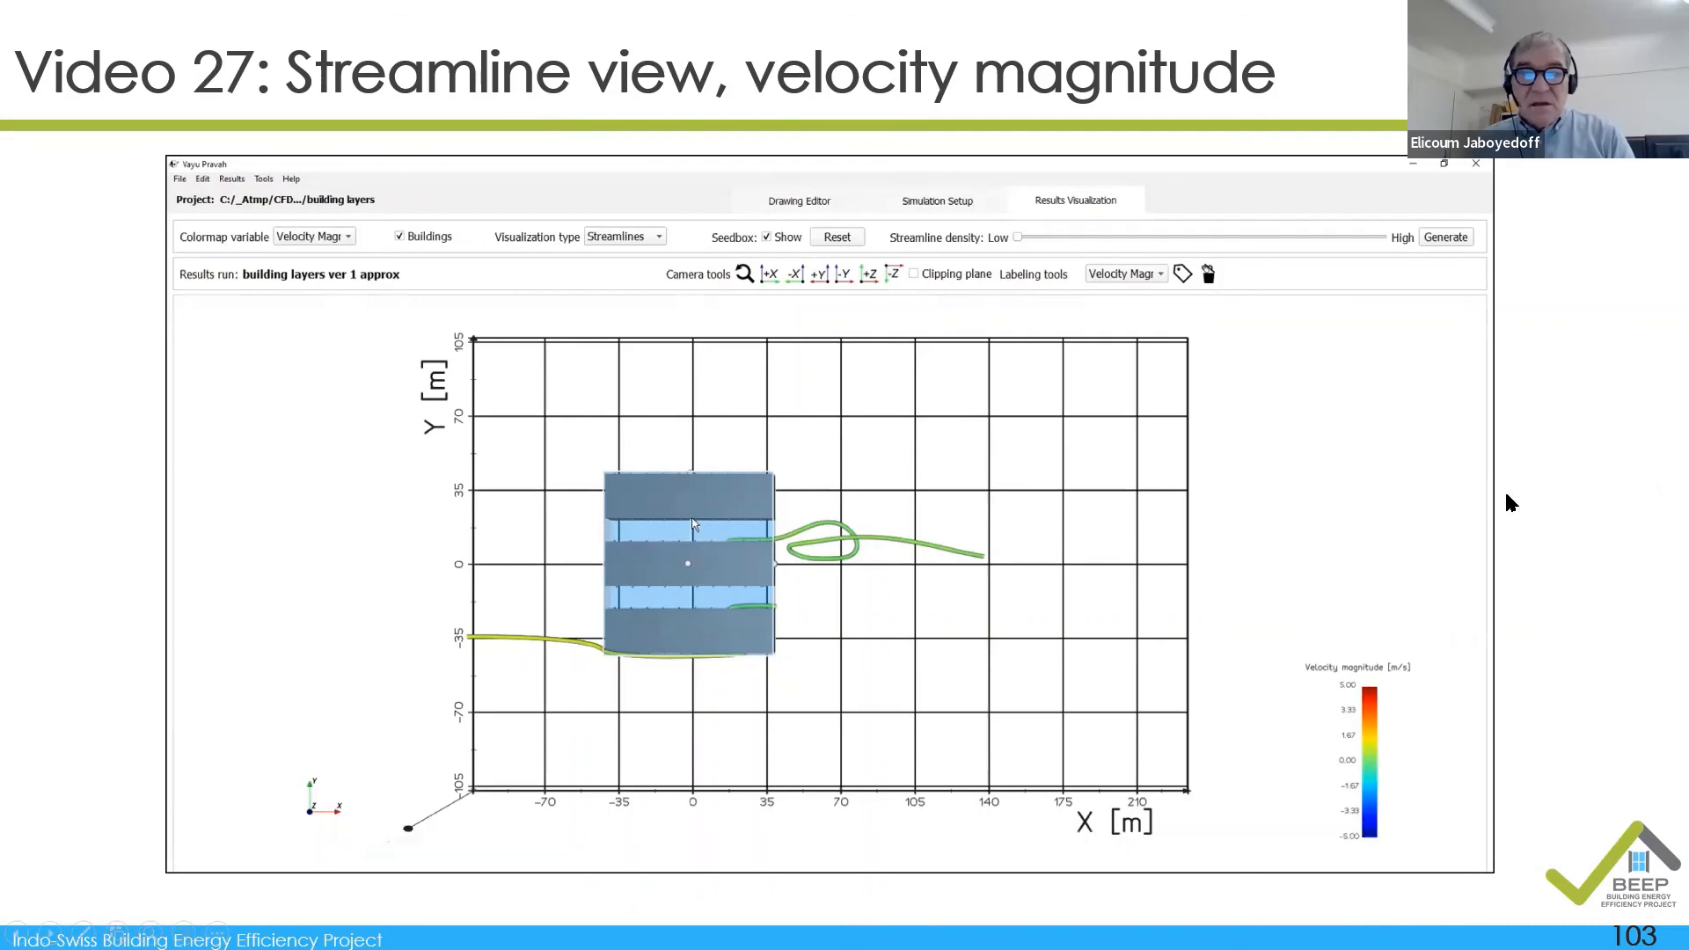
click(1524, 478)
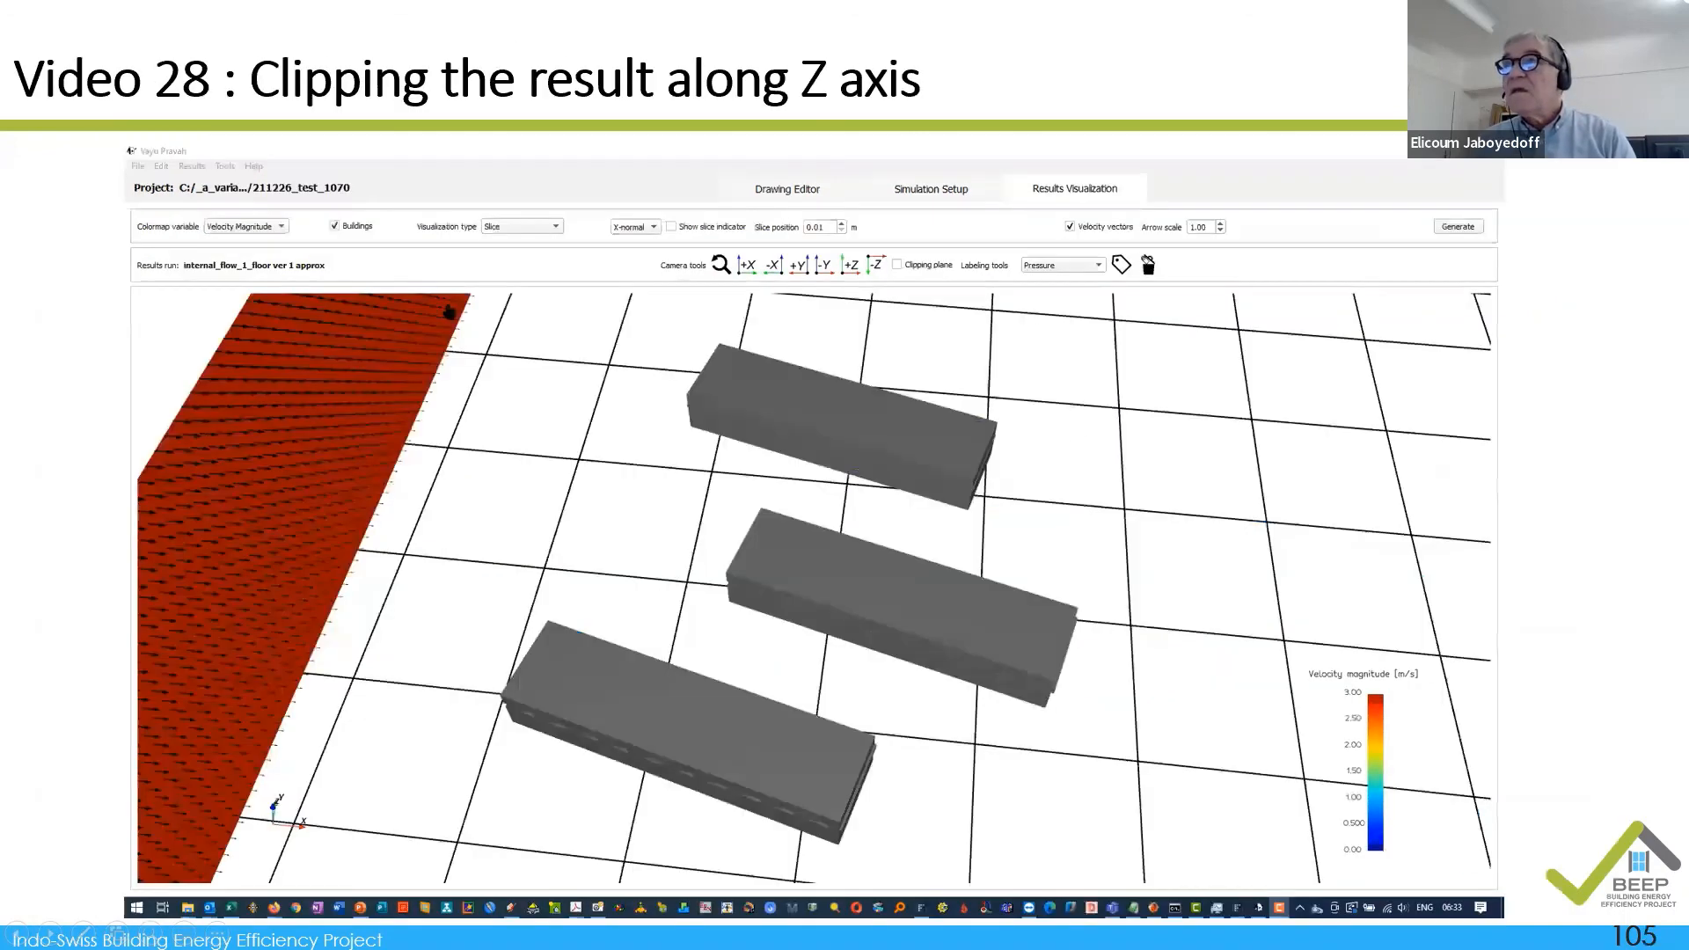
click(1557, 244)
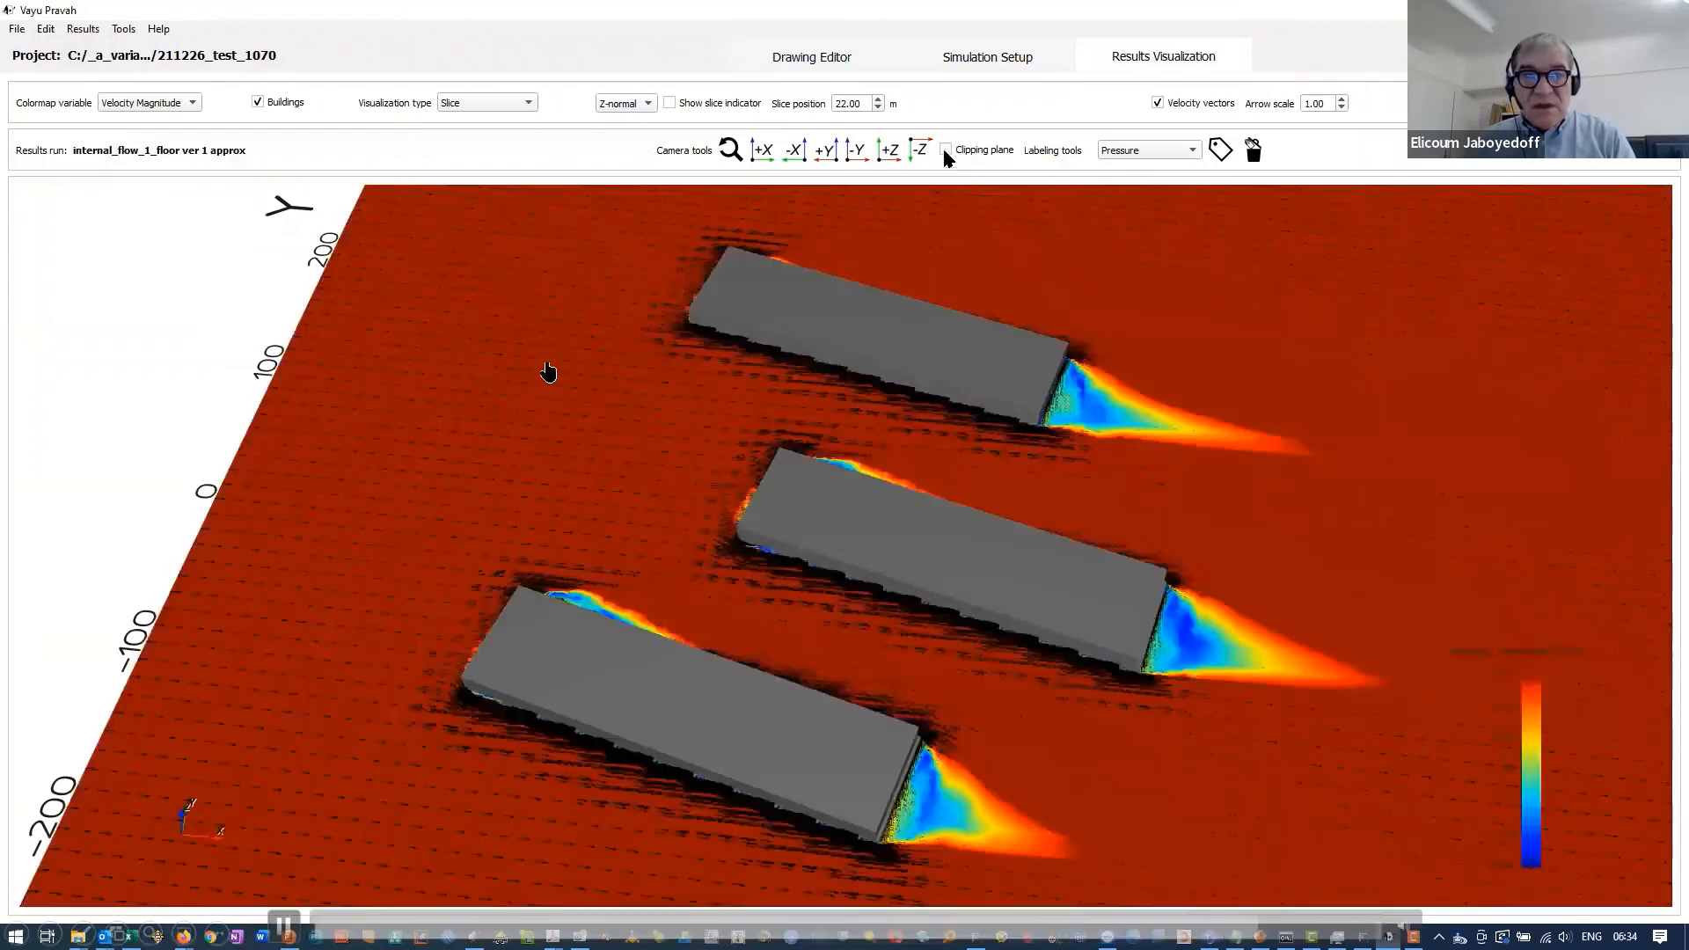
Step: Turn on the clipping plane for the buildings in the Z-normal velocity magnitude slice view
click(946, 150)
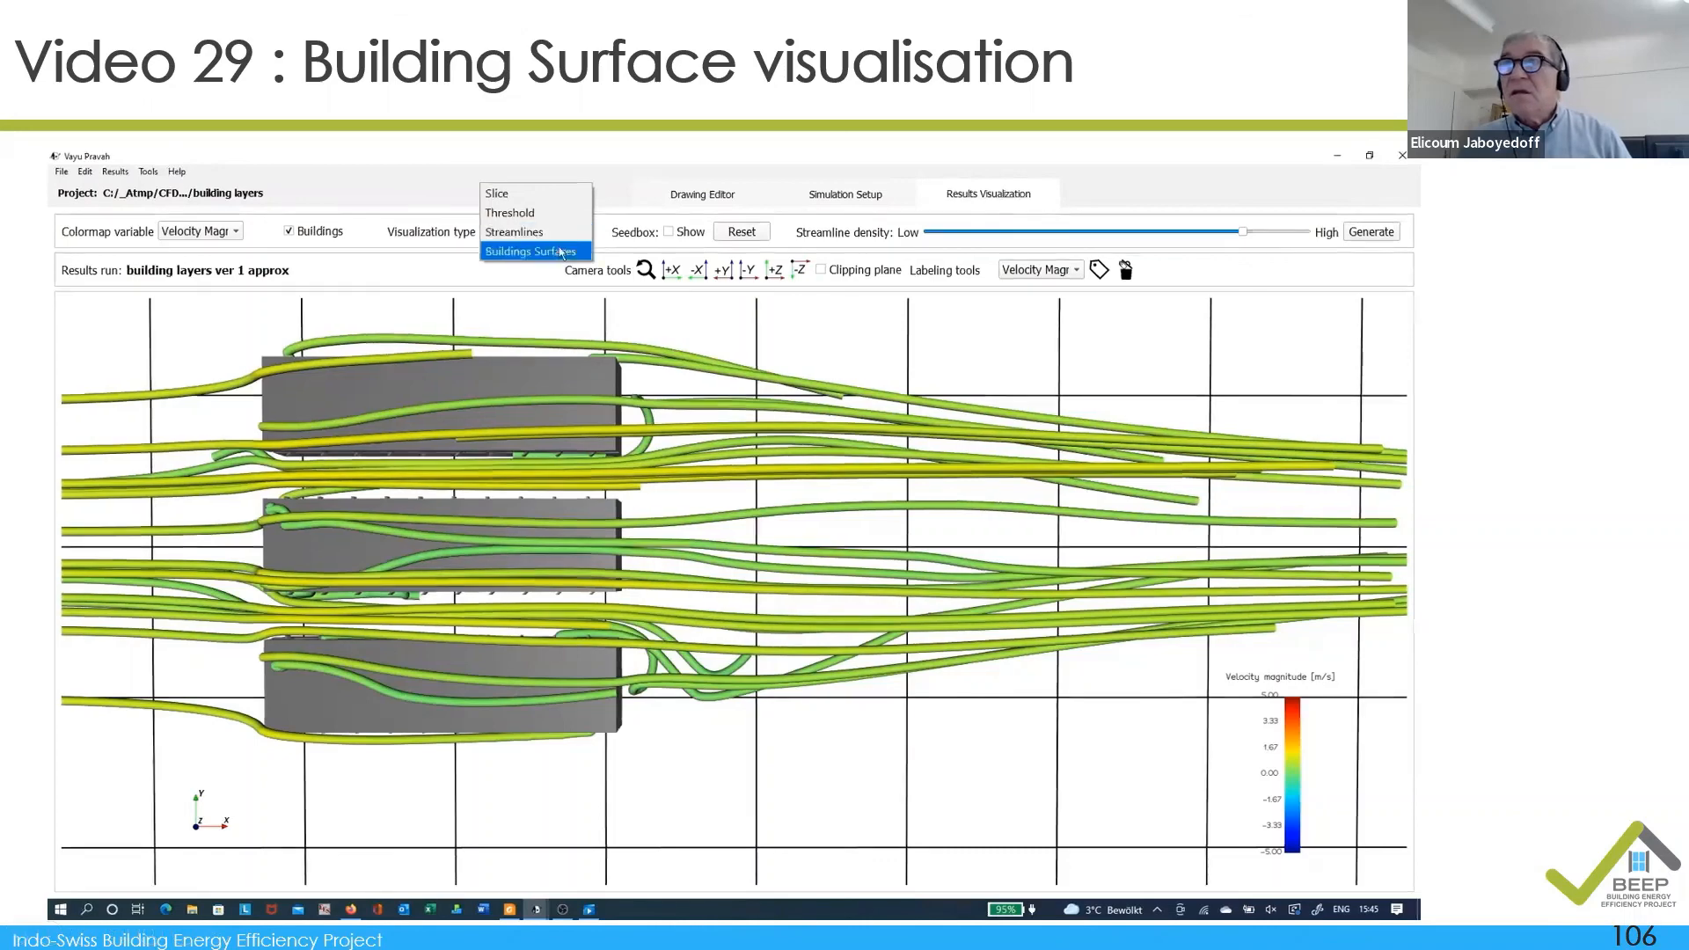
Step: Display the results as Buildings Surfaces coloured by Pressure and cut the buildings with a -Z clipping plane at 8.00
click(558, 260)
click(236, 231)
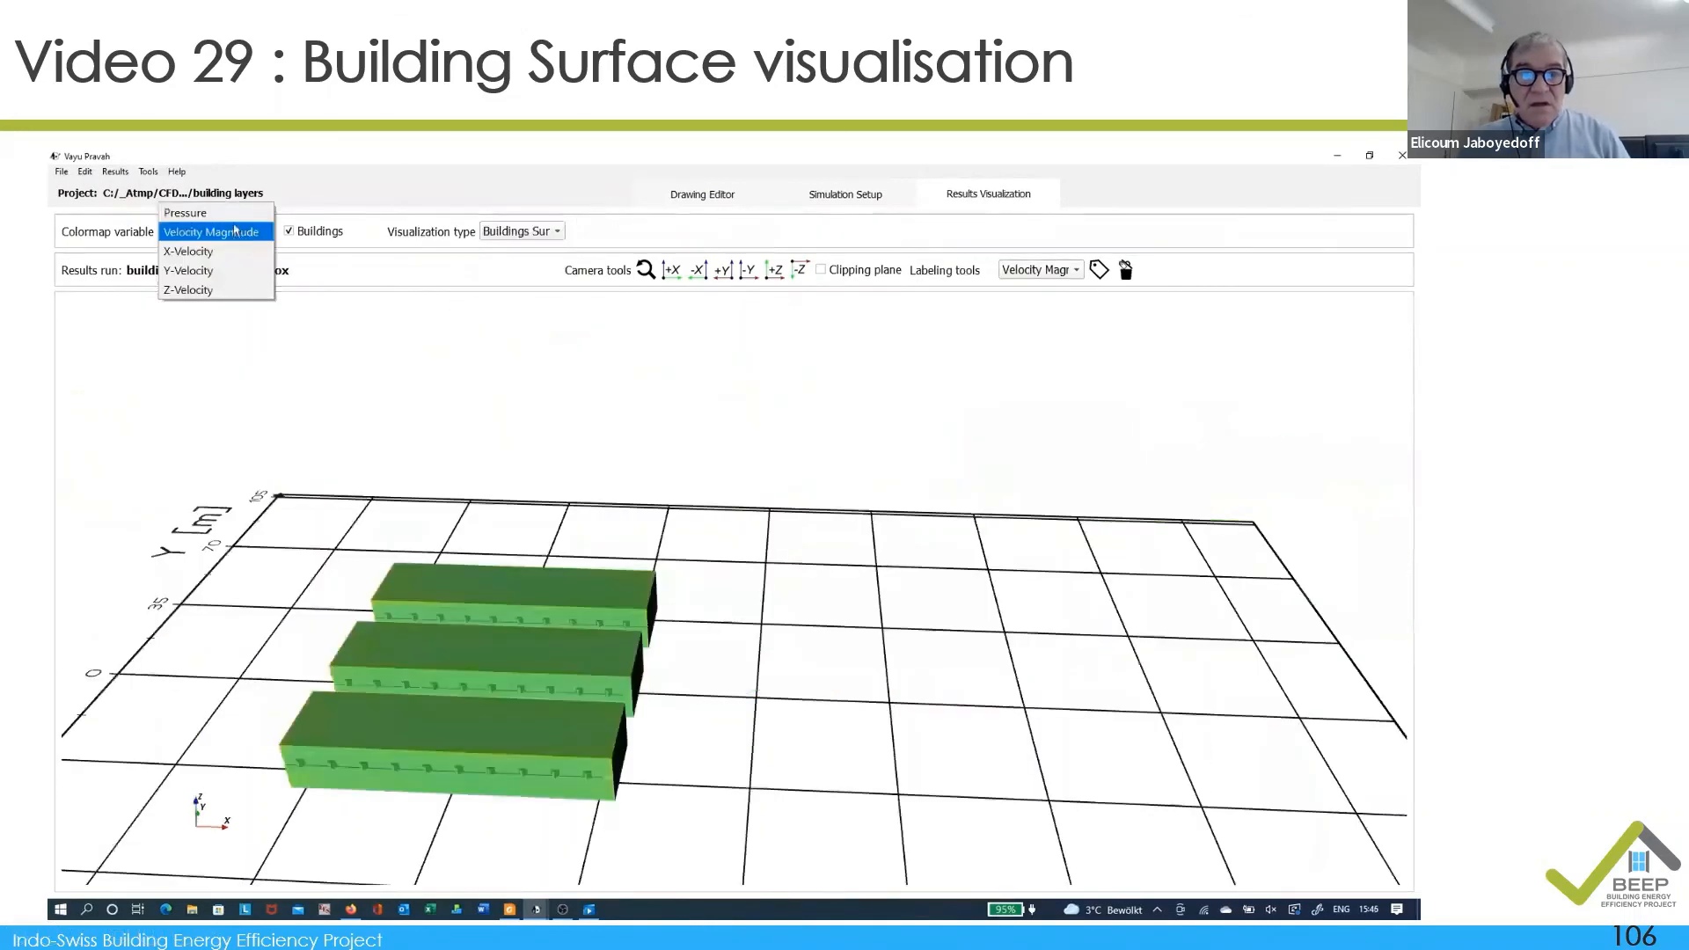
click(236, 216)
drag(268, 707, 697, 611)
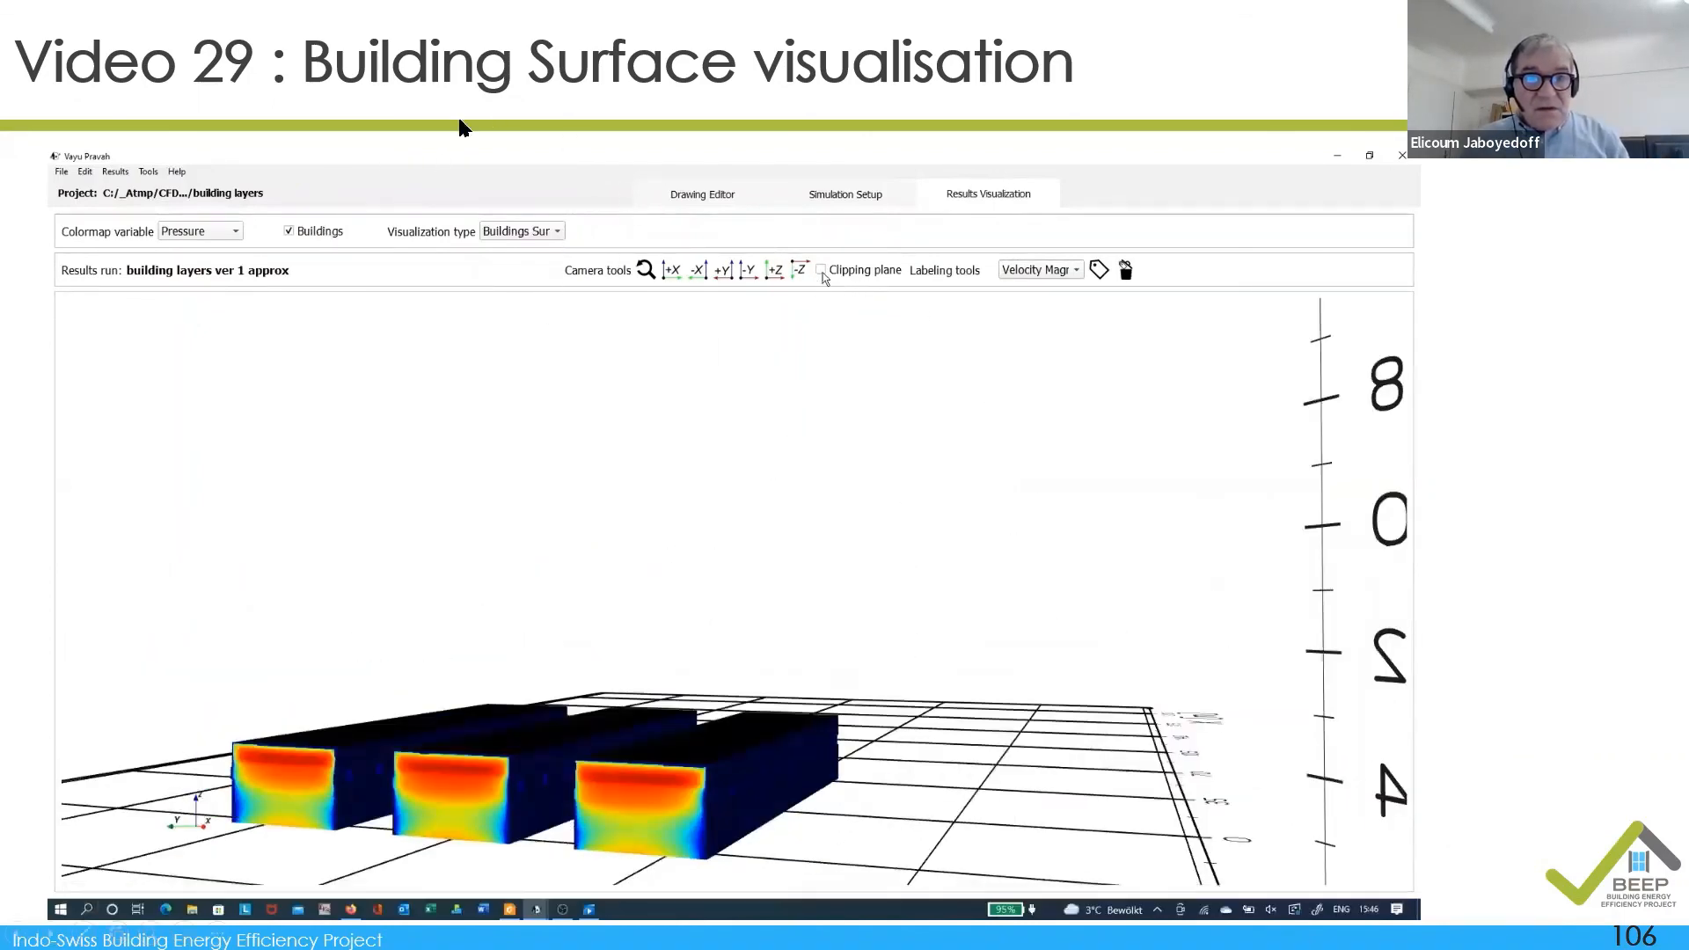
click(821, 269)
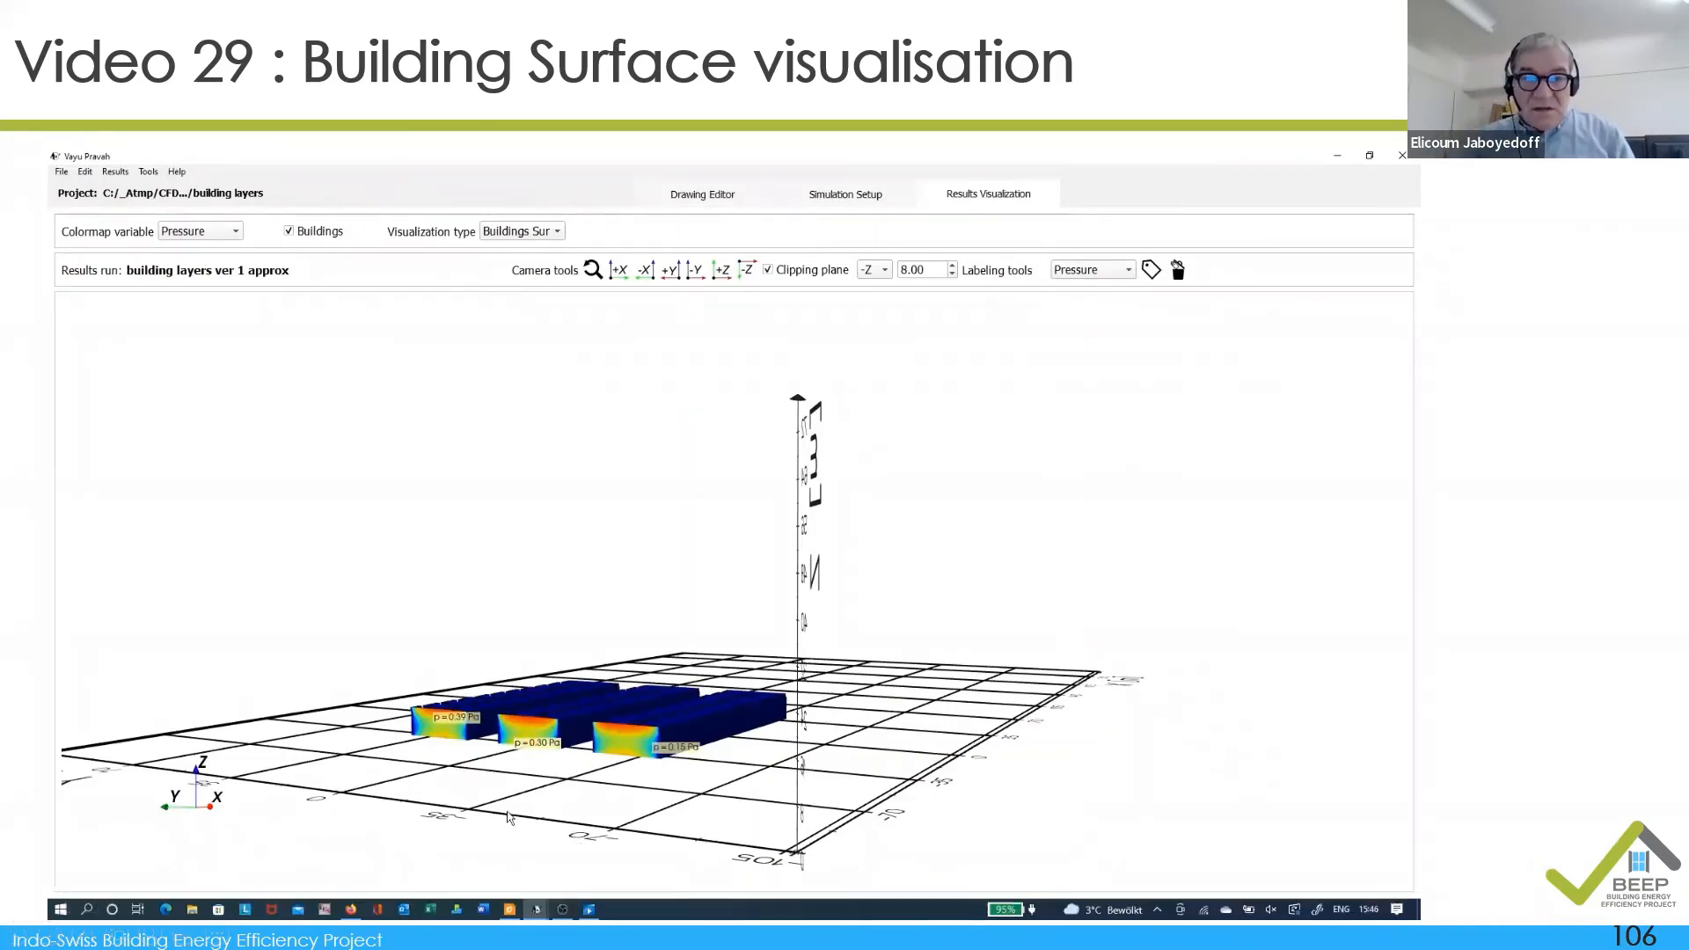
mouse_move(1282, 515)
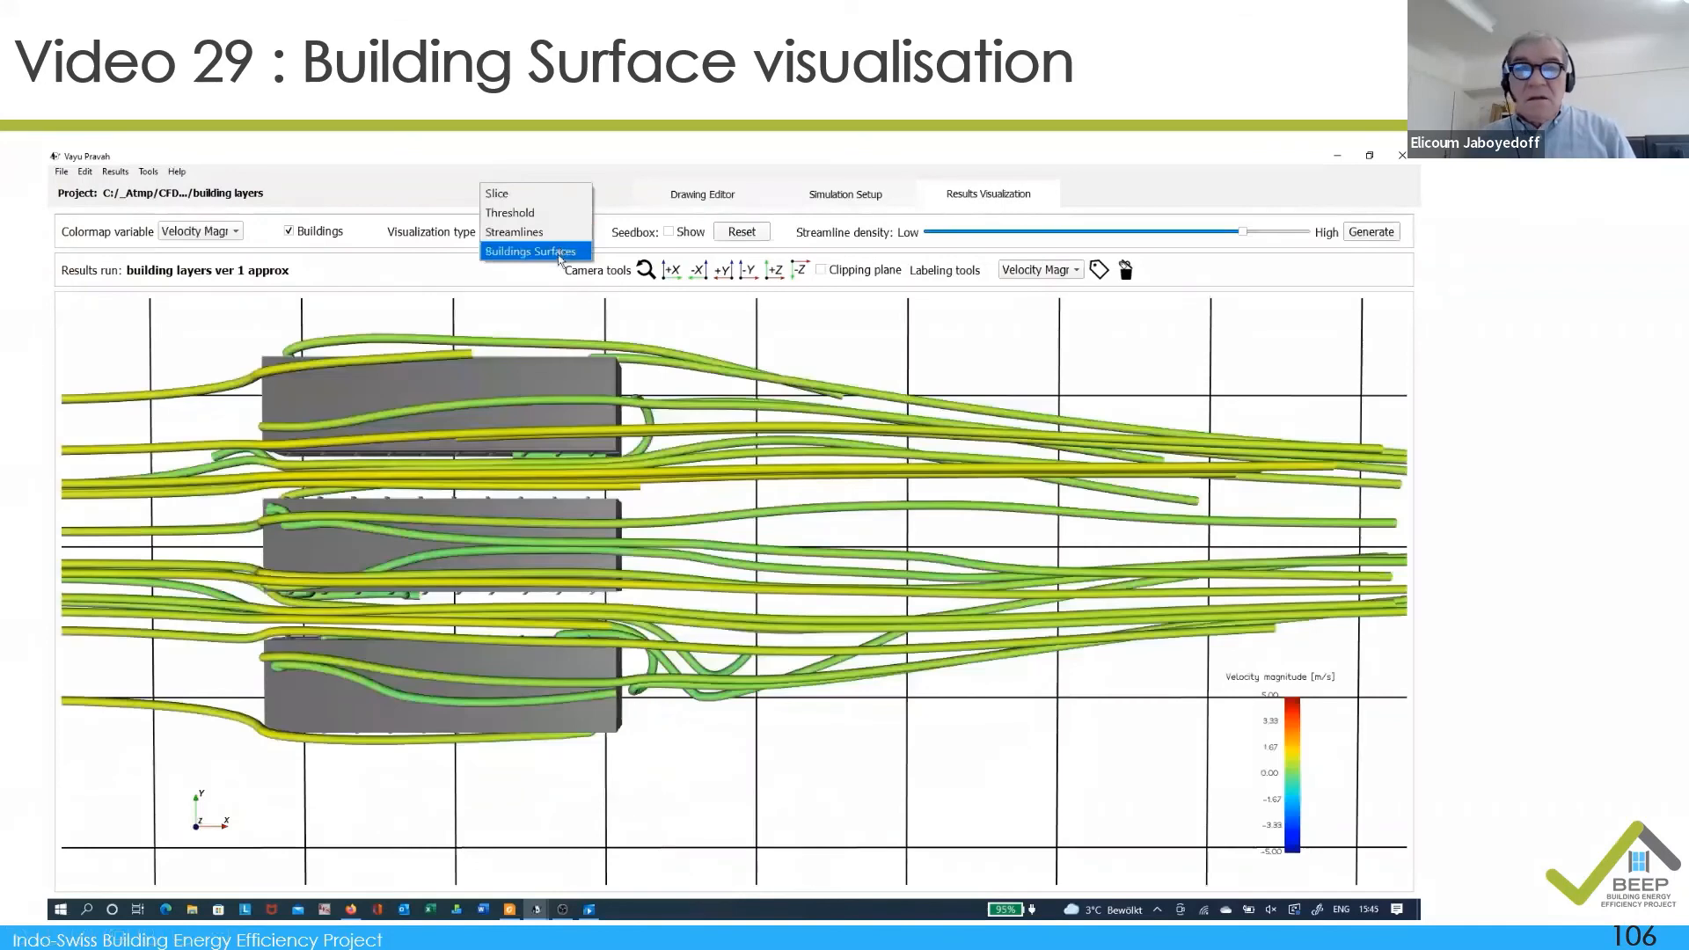
click(558, 255)
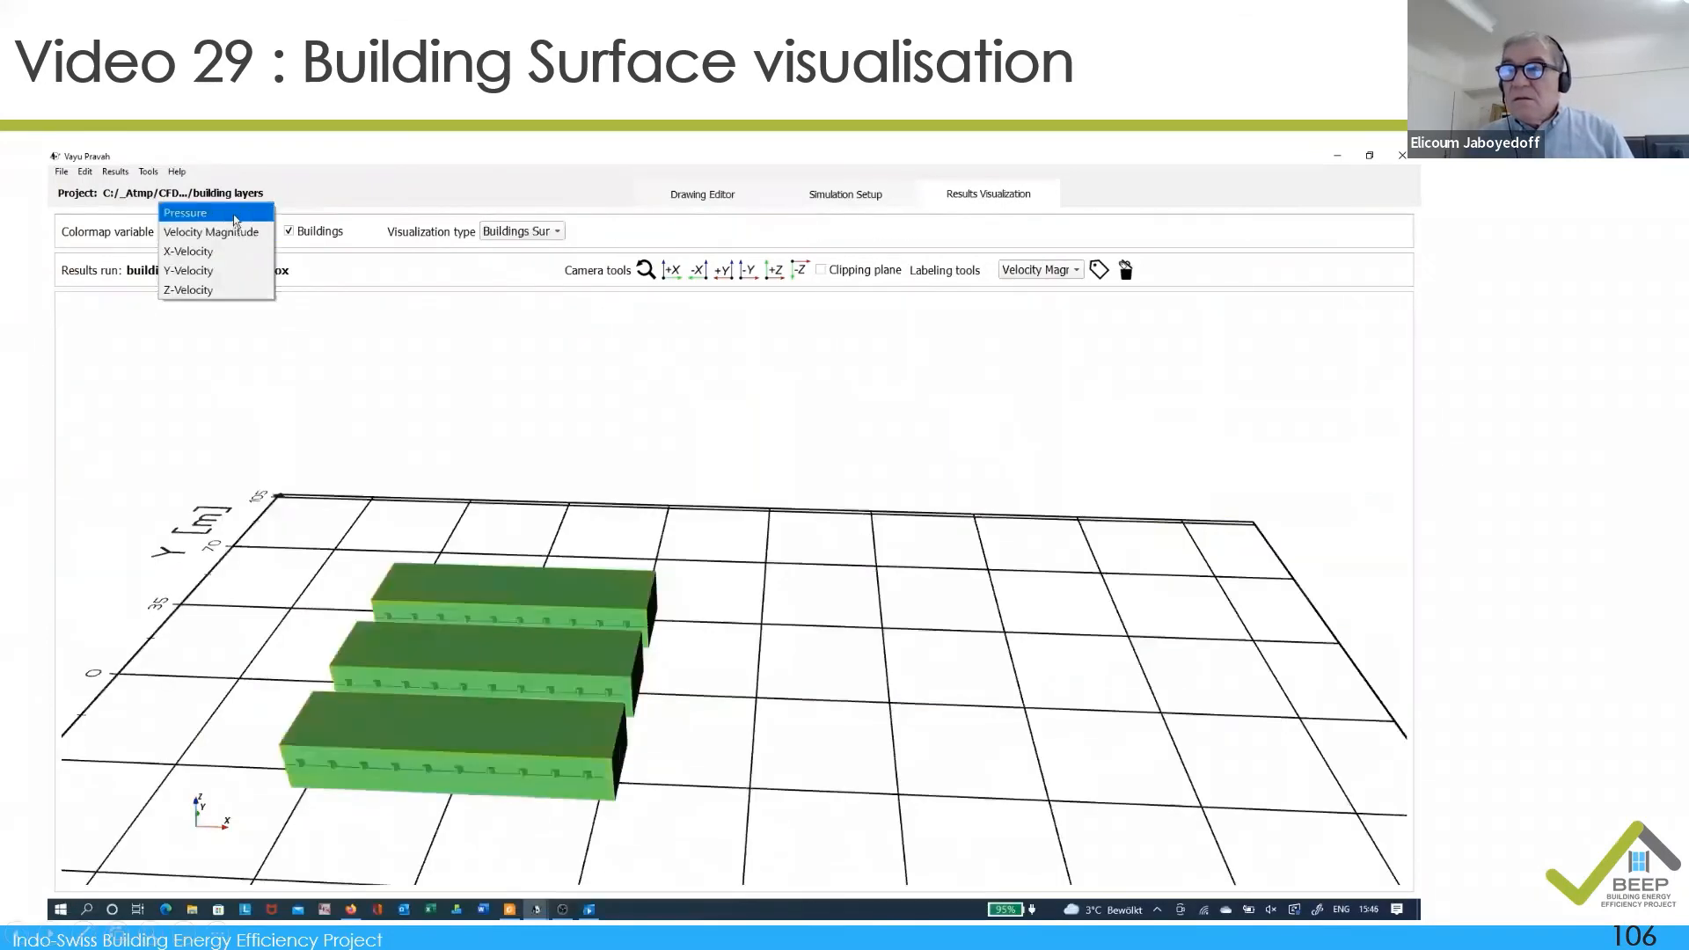
key(Right)
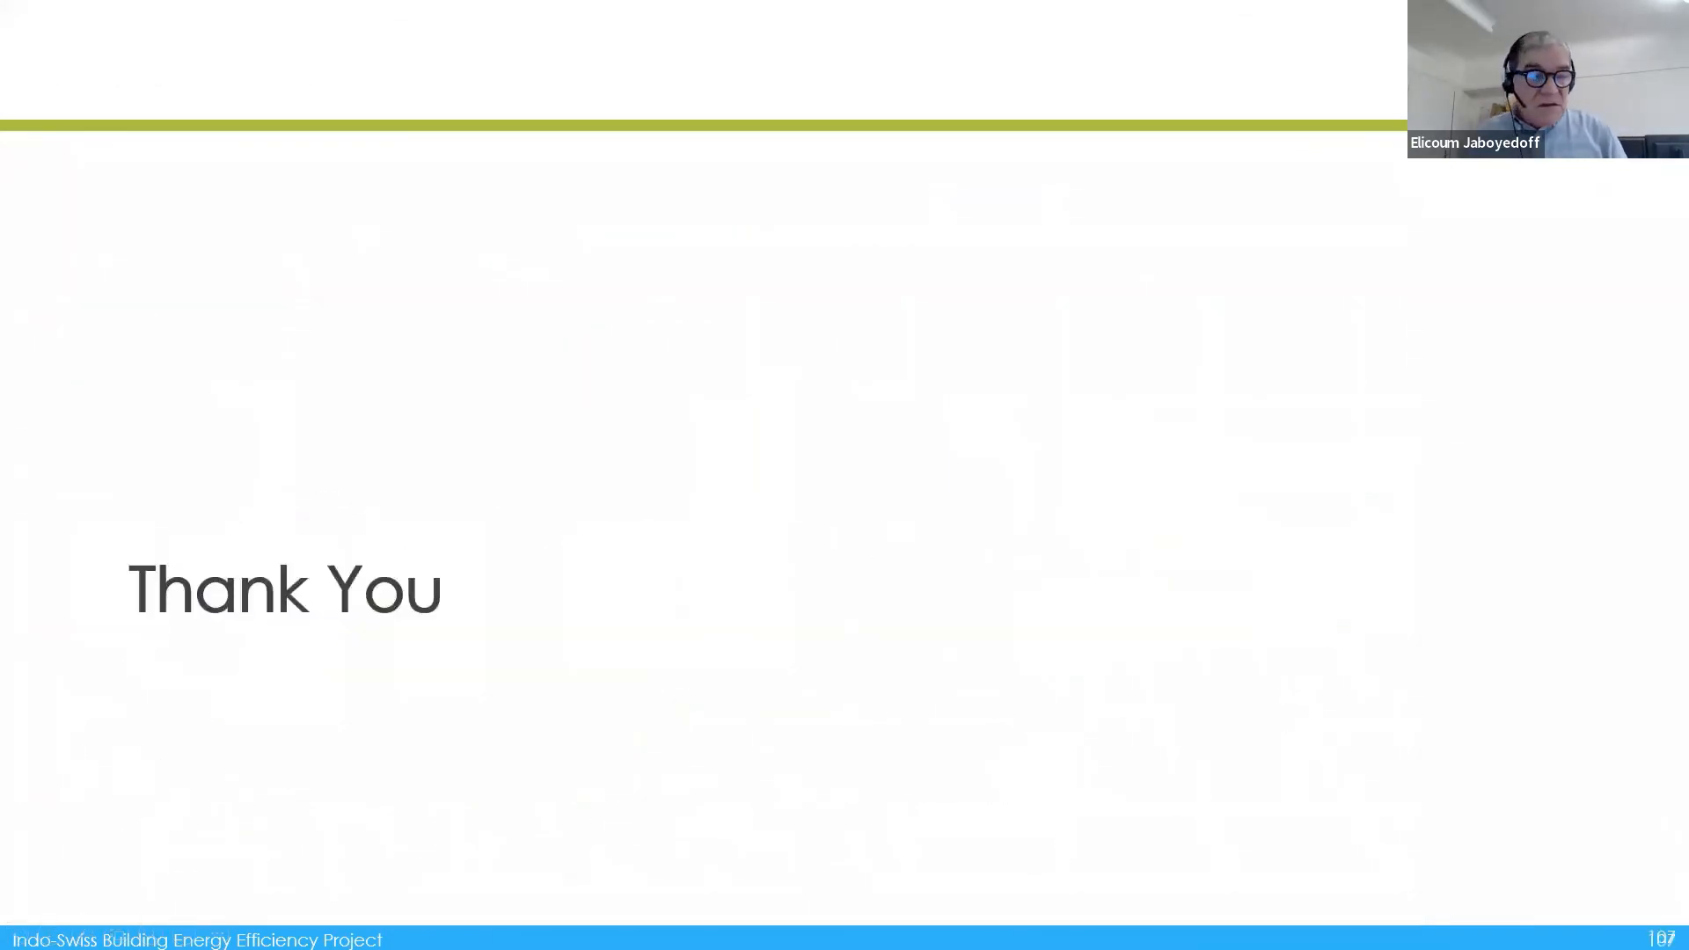